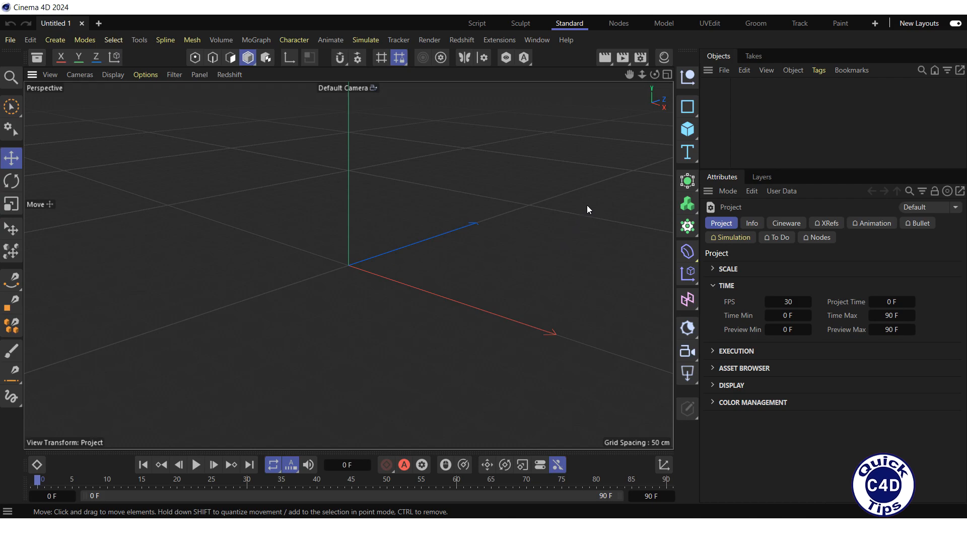
- Add a sphere at the origin and place a copy of it in front of it on the ground plane
left_click(687, 129)
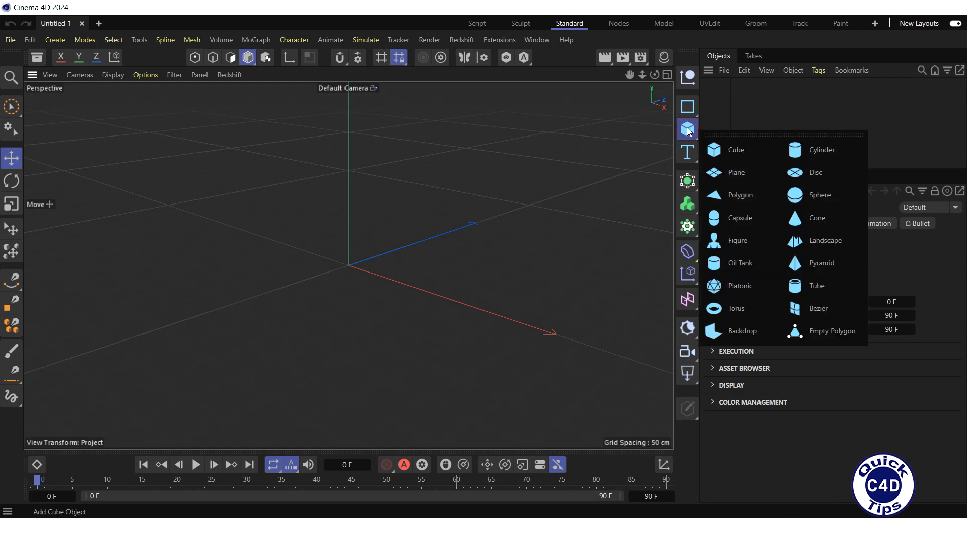
left_click(806, 166)
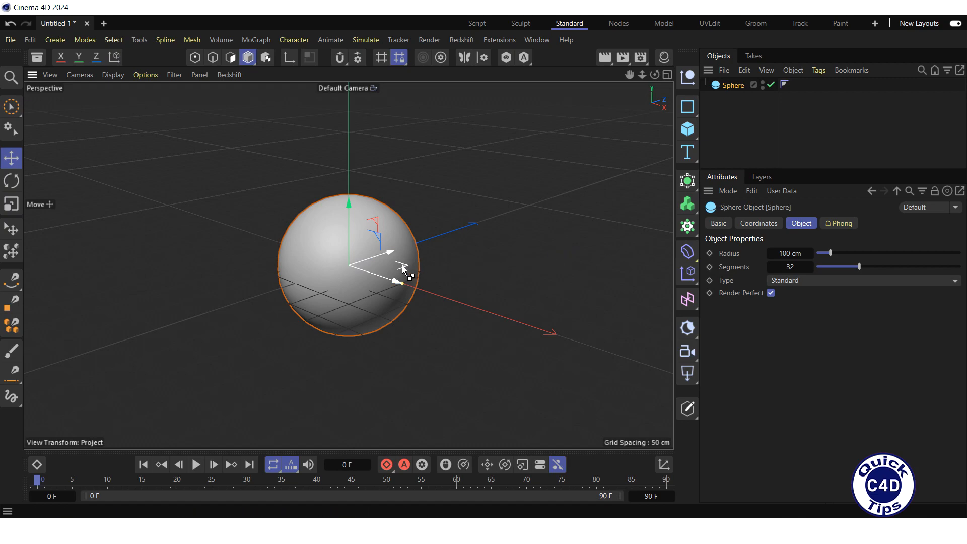
left_click_drag(407, 271, 545, 354, "ctrl")
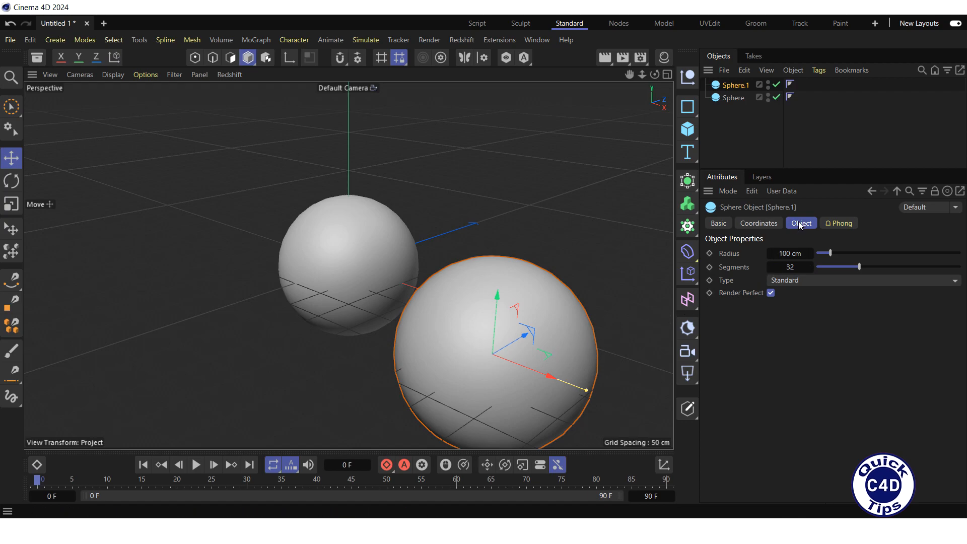
- Set the copied sphere's radius to 50 cm
left_click(785, 253)
type("50")
key("Return")
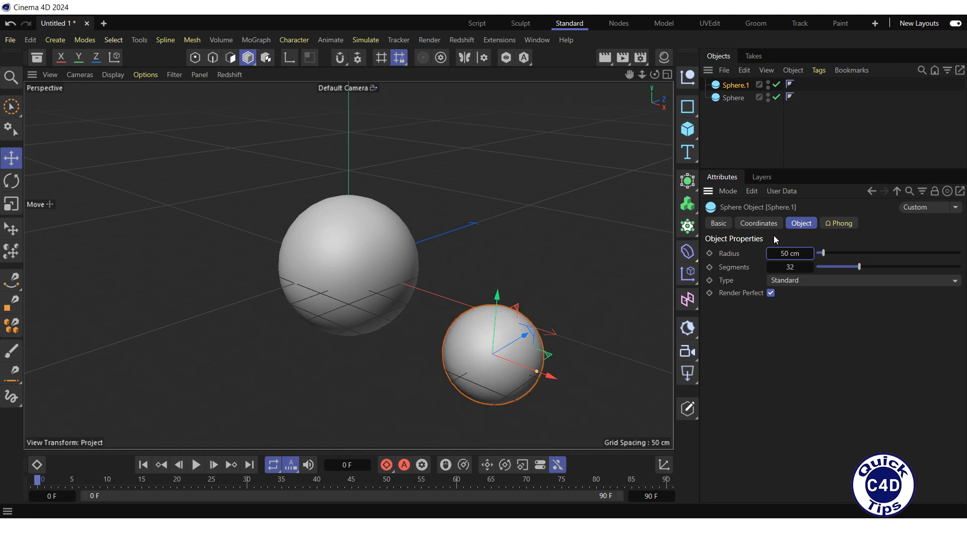
- Duplicate the 50 cm sphere to the opposite side of the large sphere and set the copy's radius to 40 cm
left_click_drag(549, 355, 242, 310)
left_click(790, 253)
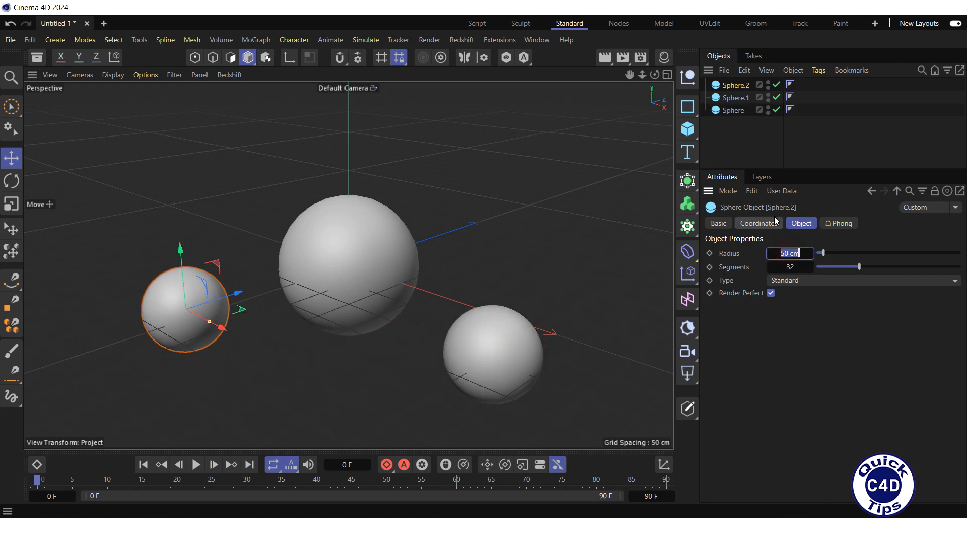
type("40")
key("Return")
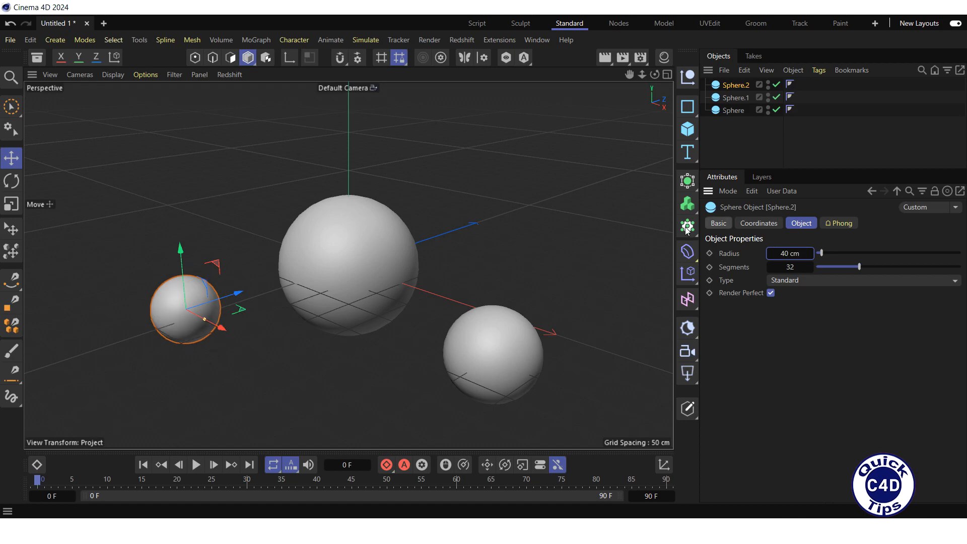
- Duplicate the 40 cm sphere further back on the ground plane and set the copy's radius to 30 cm
left_click_drag(243, 310, 227, 181, "ctrl")
left_click(789, 253)
type("30")
key("Return")
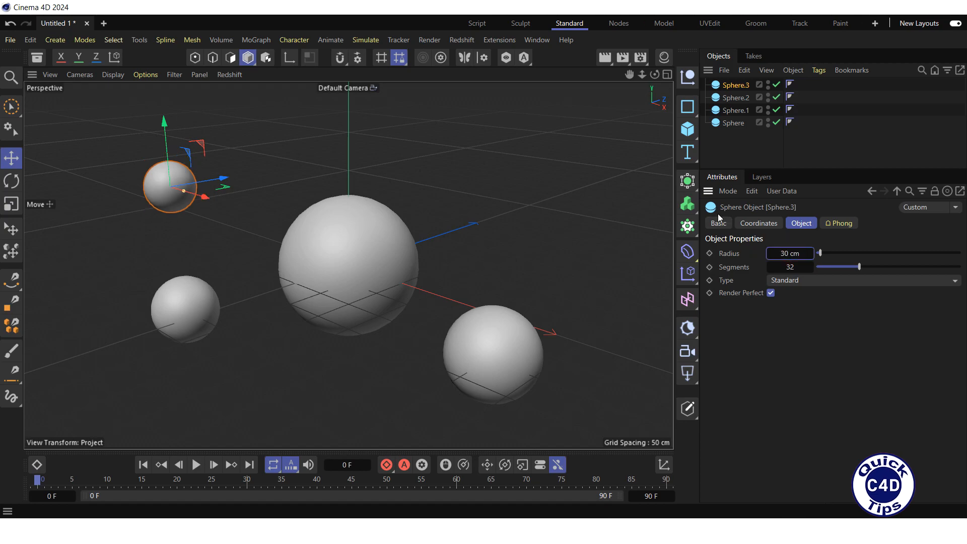
- Add a Bullet Collider Body tag to the large central sphere
right_click(736, 123)
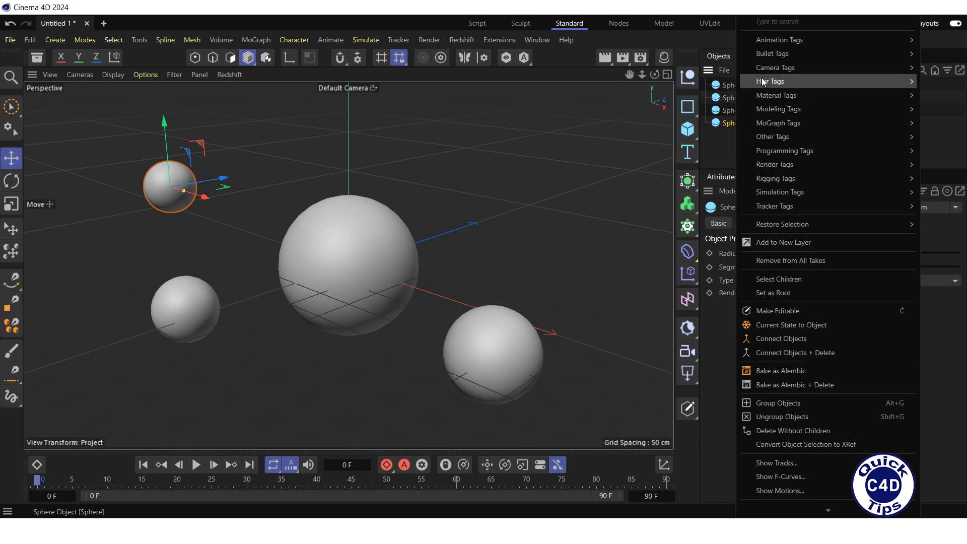
mouse_move(764, 56)
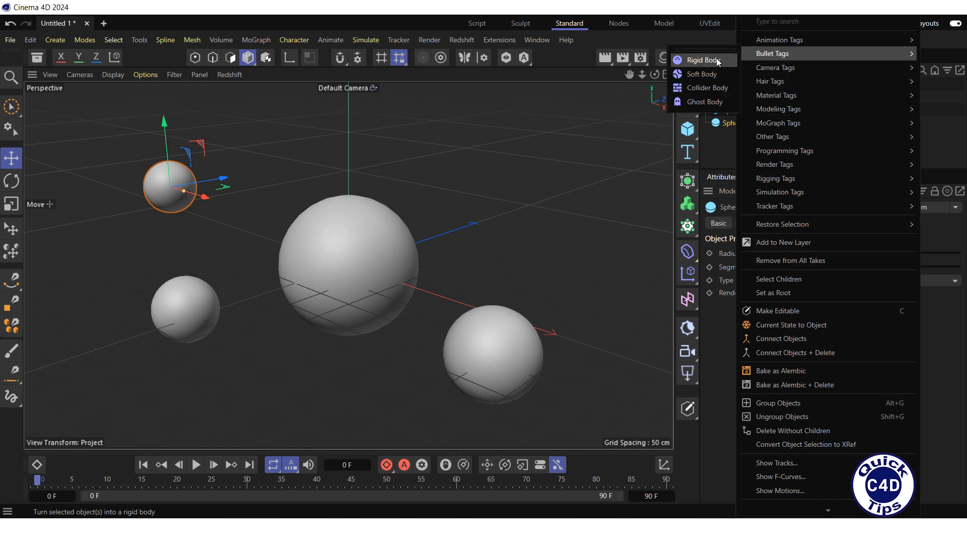
left_click(705, 88)
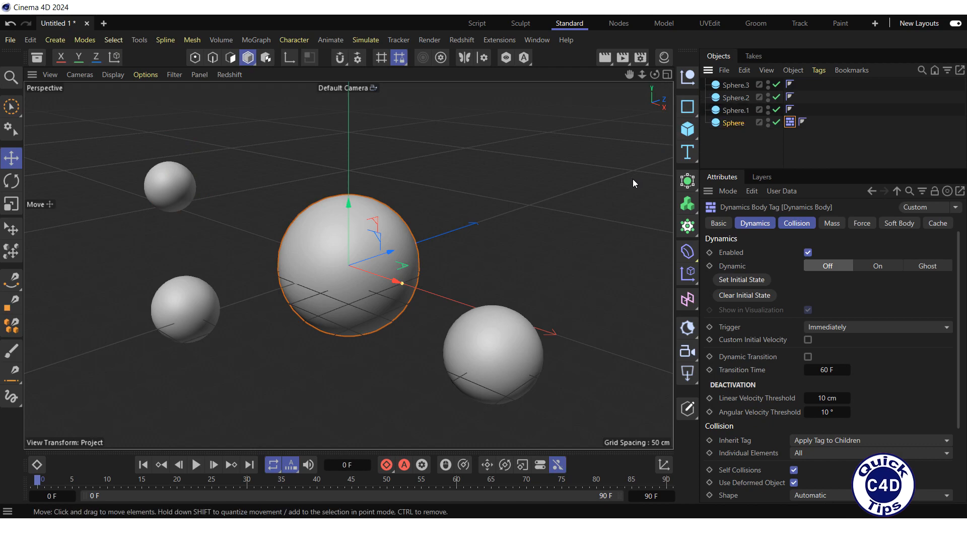
- Add Bullet Rigid Body tags to the three small spheres, Sphere.1, Sphere.2 and Sphere.3
left_click(733, 109)
left_click(732, 99, "ctrl")
left_click(732, 86, "ctrl")
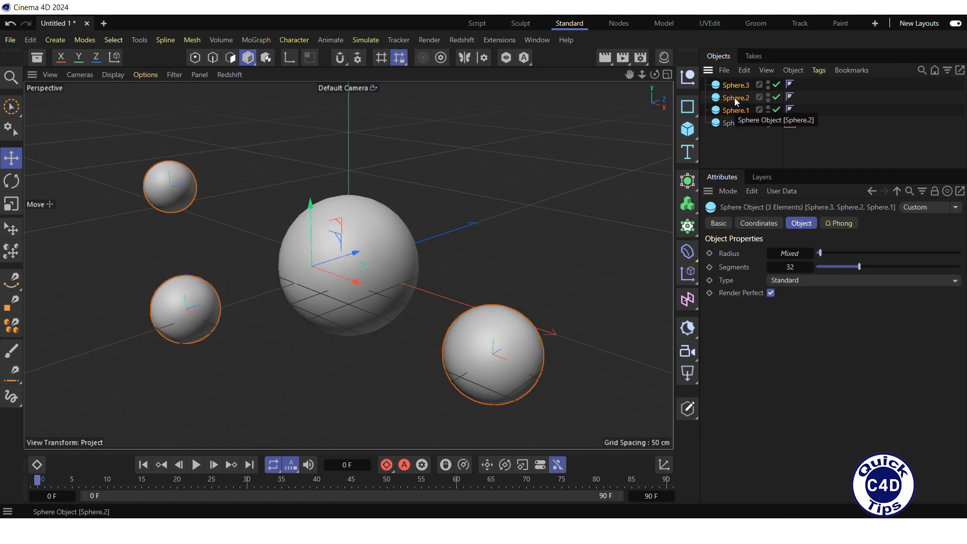
right_click(735, 100)
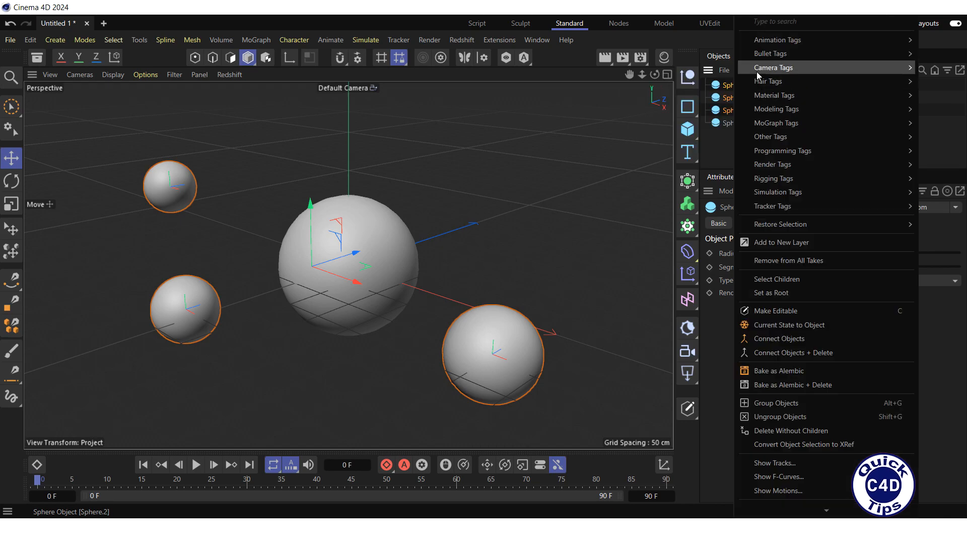
mouse_move(757, 56)
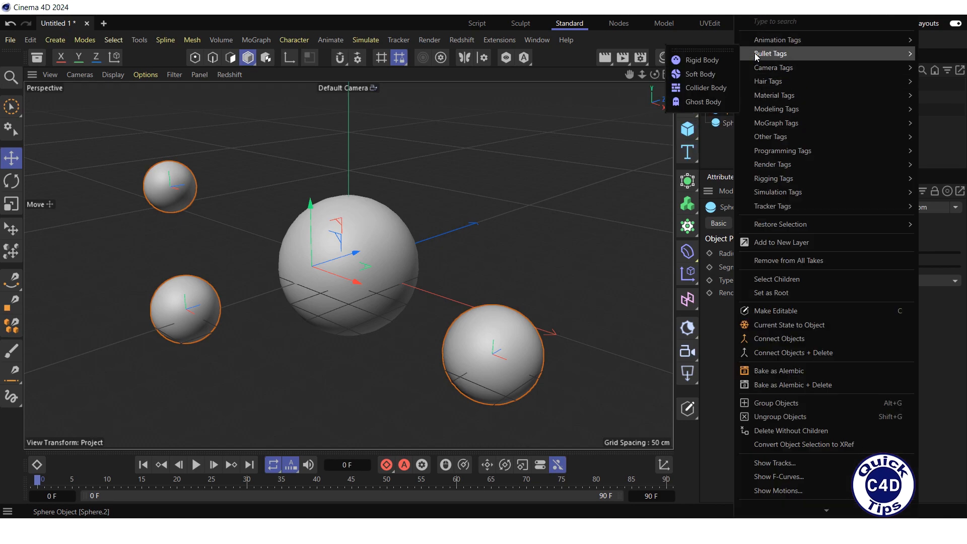
left_click(702, 61)
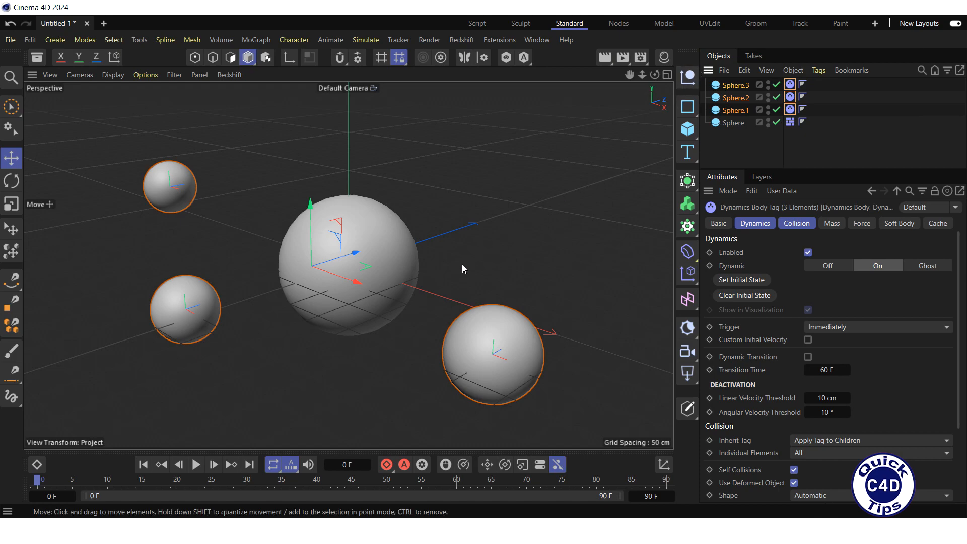
- Play the simulation to check how the rigid bodies behave under default gravity, and return to the first frame
left_click(196, 464)
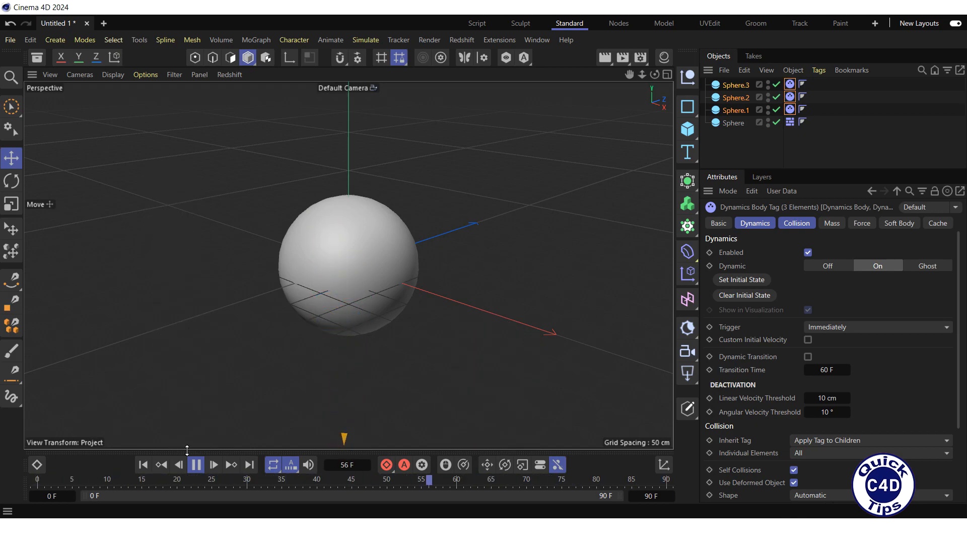
left_click(195, 464)
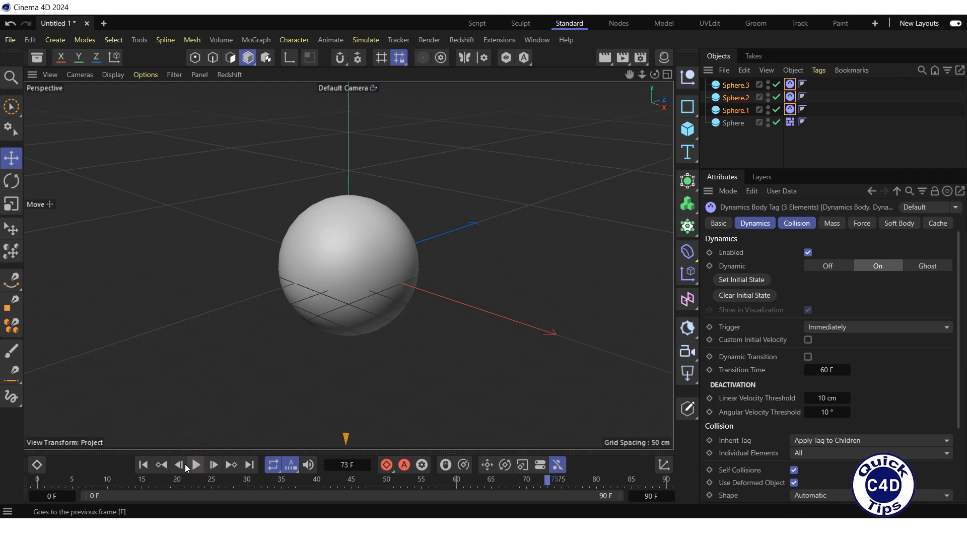
left_click(144, 465)
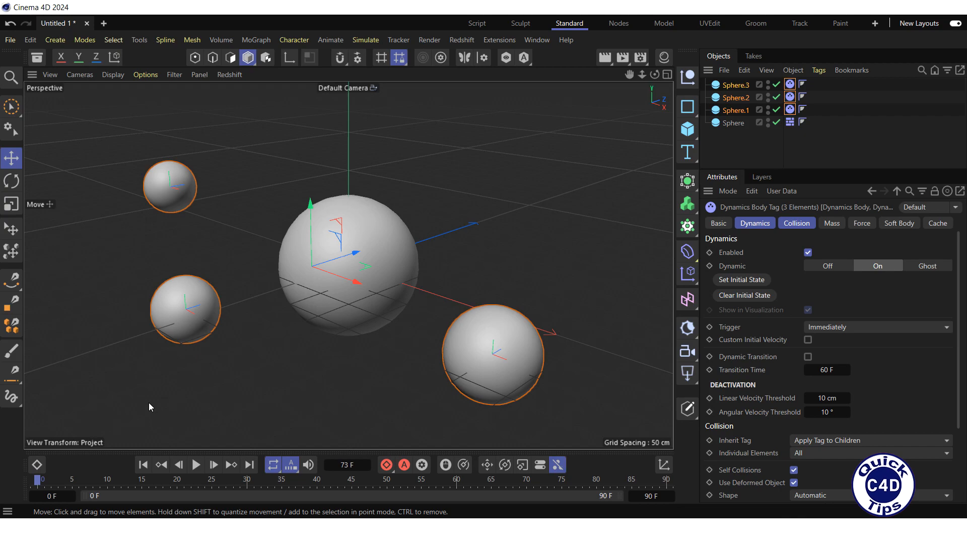
- Set the Bullet gravity in the project settings to 0 cm
left_click(30, 40)
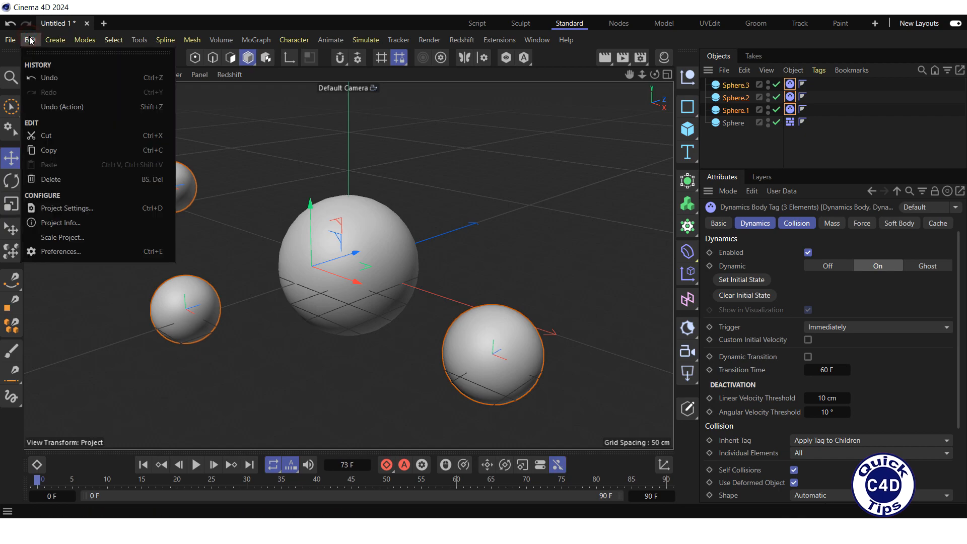
left_click(76, 208)
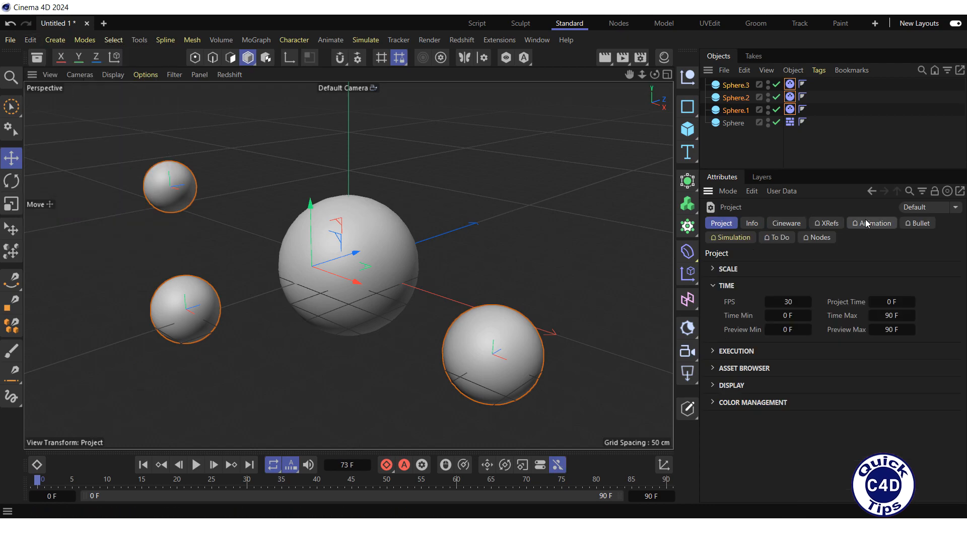
left_click(915, 223)
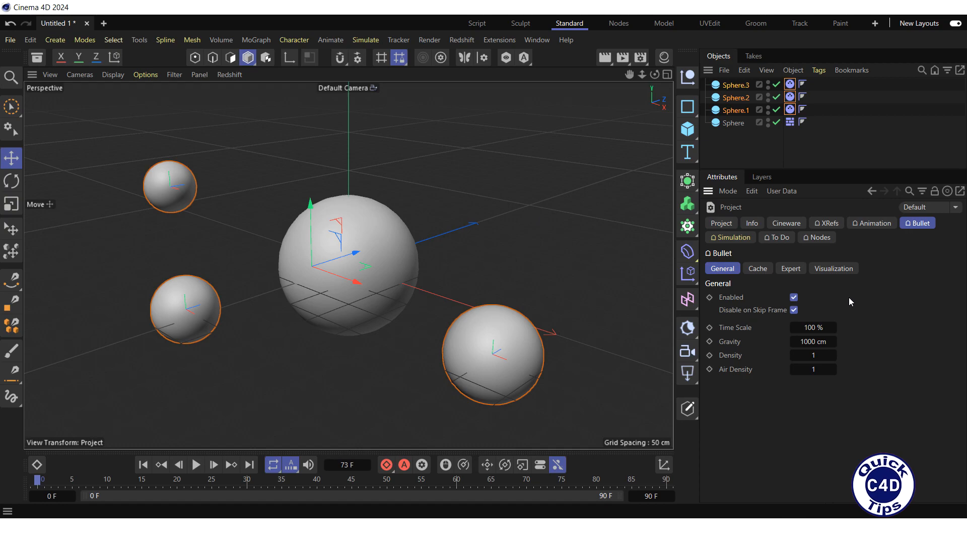
left_click(799, 341)
type("0")
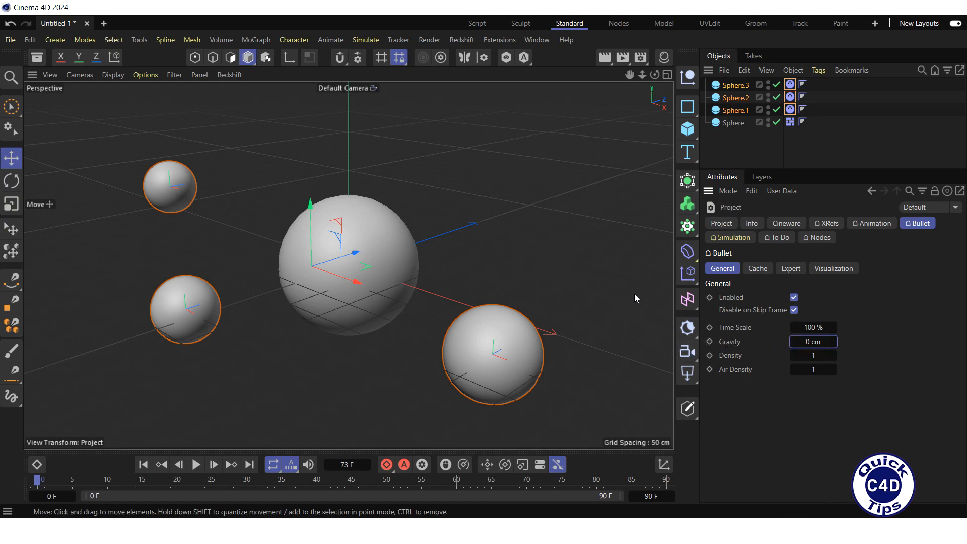
- Add an Attractor force and set its strength to 150
left_click(364, 41)
mouse_move(384, 65)
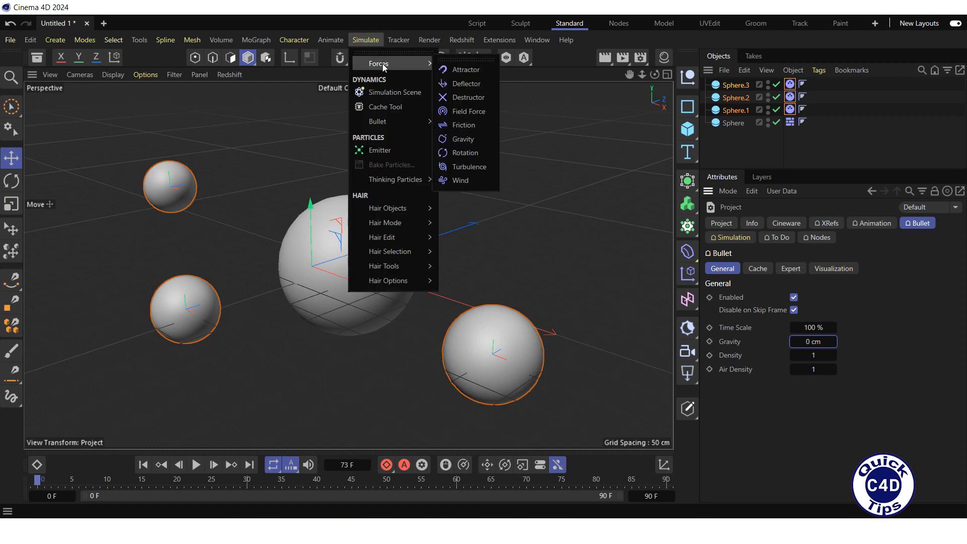
left_click(468, 72)
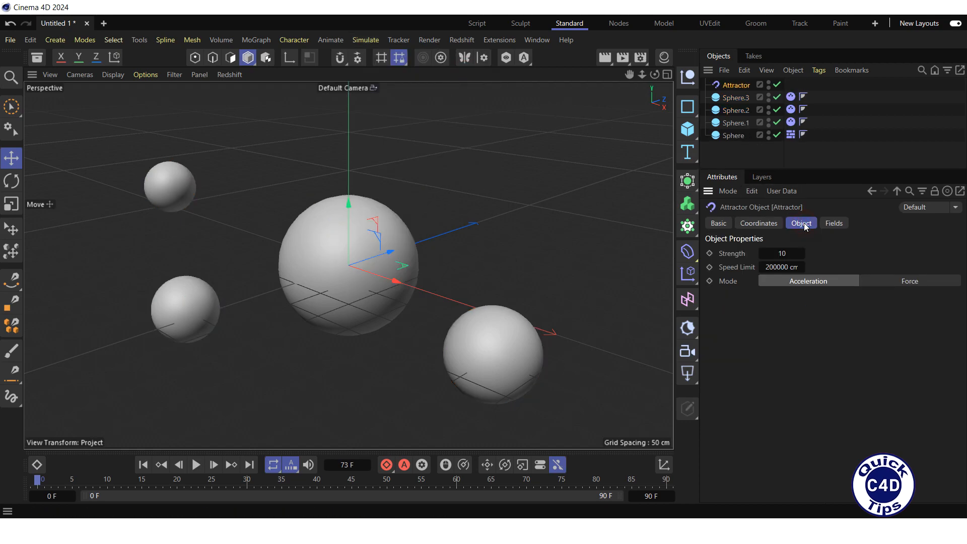
left_click(782, 252)
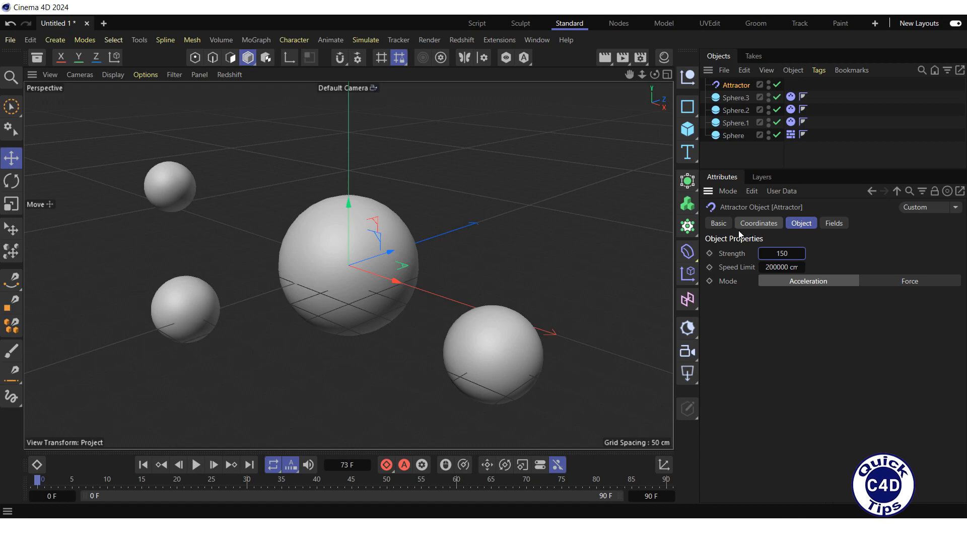
- Play the simulation to check the pull of the centred attractor, and return to the first frame
left_click(196, 464)
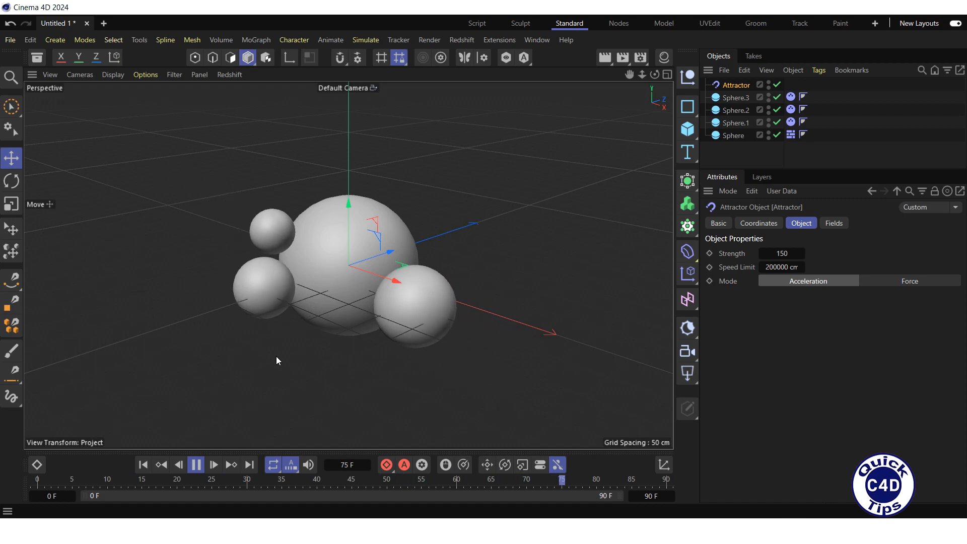
left_click(195, 466)
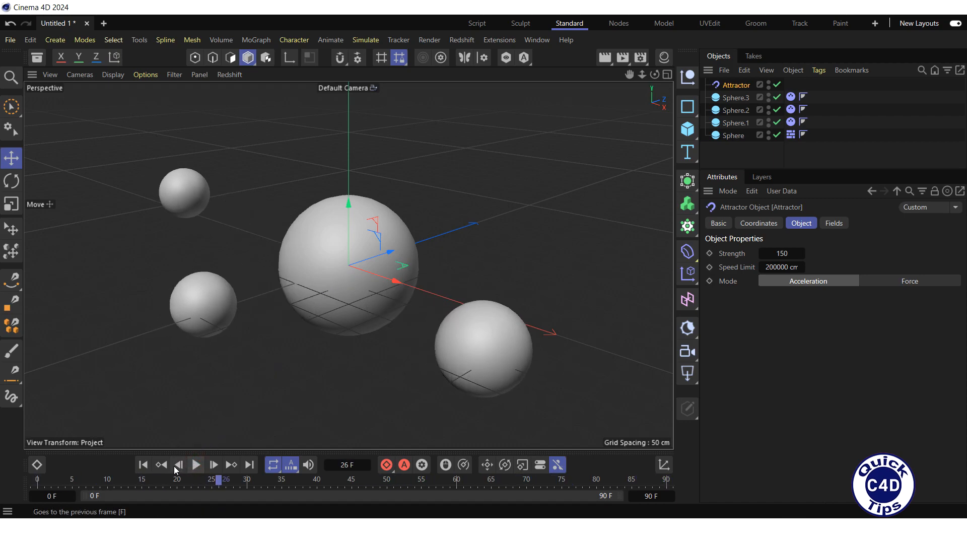
left_click(147, 466)
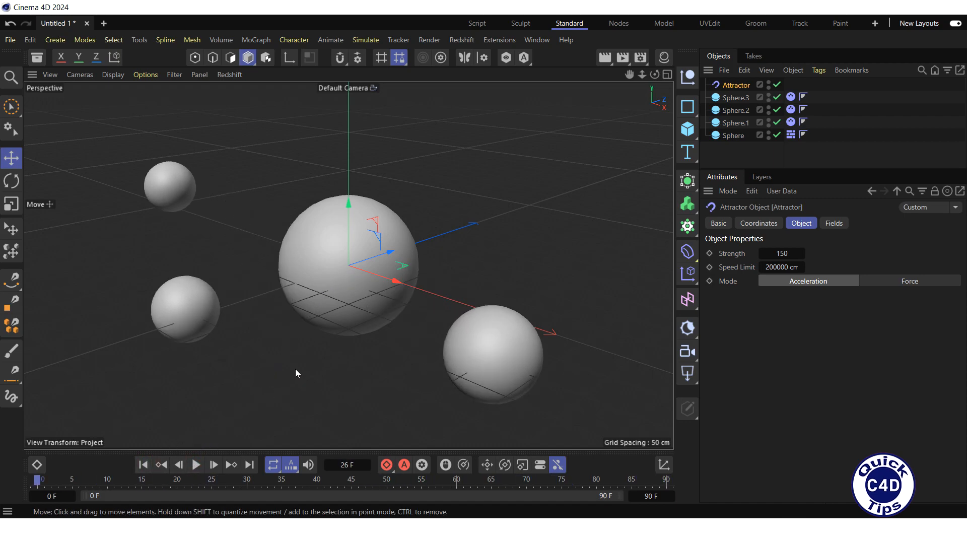
- Move the attractor about 61 cm along the X axis and extend the timeline to 300 frames
left_click_drag(393, 281, 430, 292)
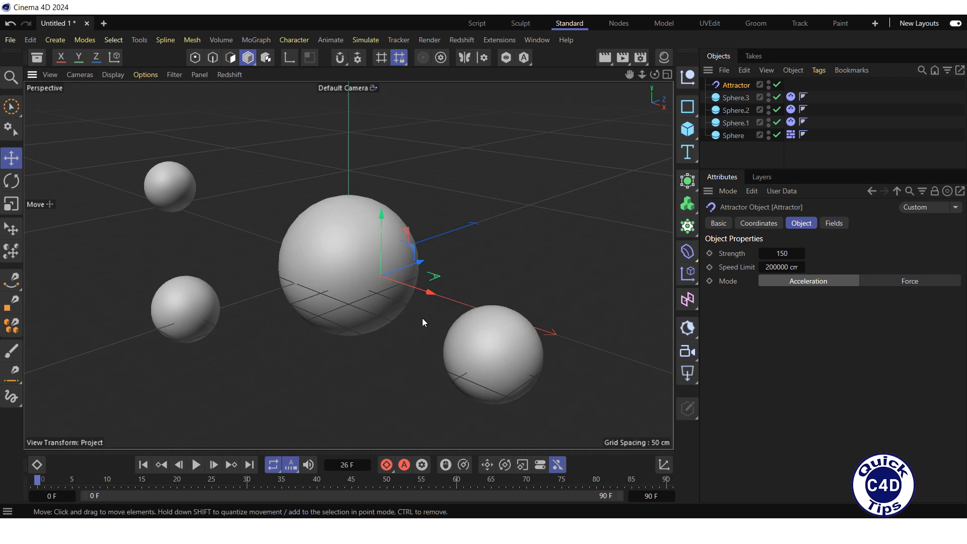
double_click(649, 496)
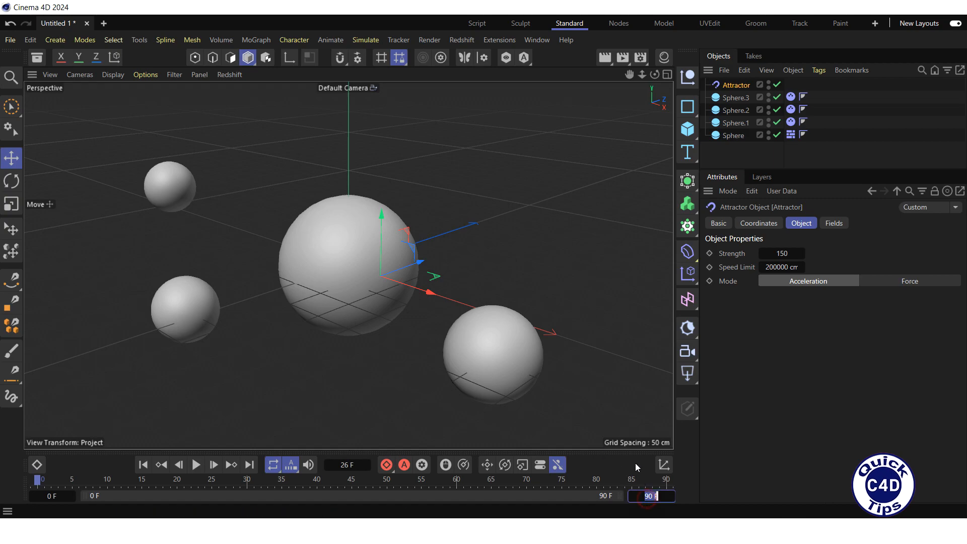
type("300")
key("Return")
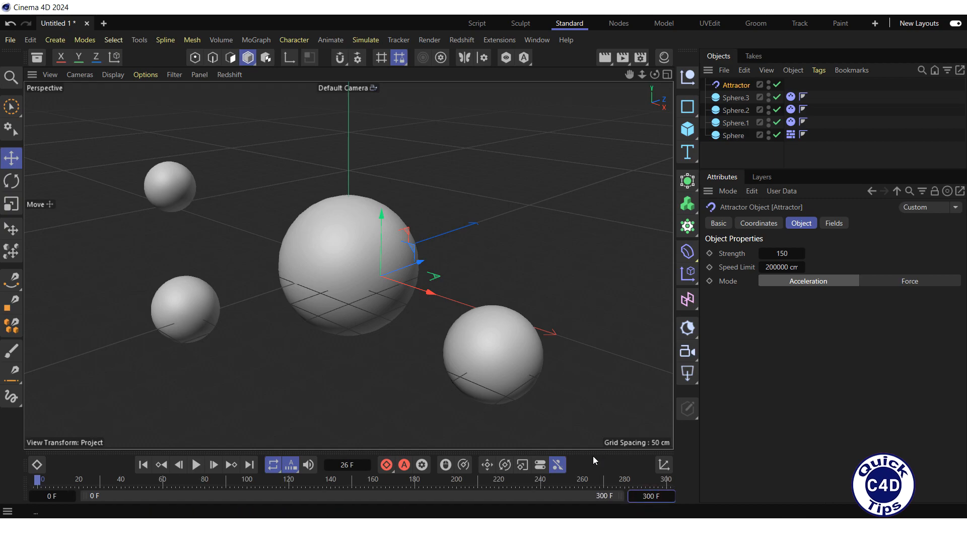
- Play the simulation with the offset attractor to examine the spheres' motion, and return to the first frame
left_click(196, 464)
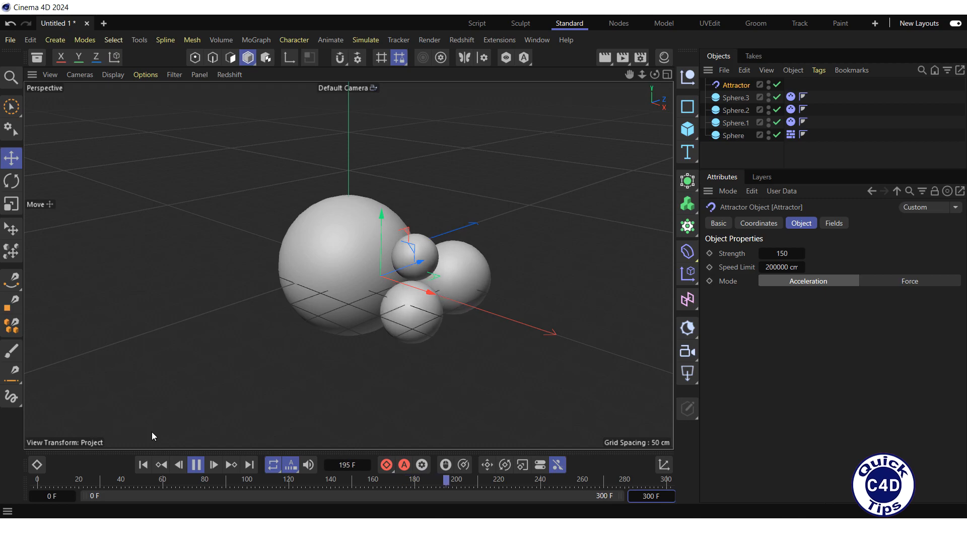
left_click(198, 465)
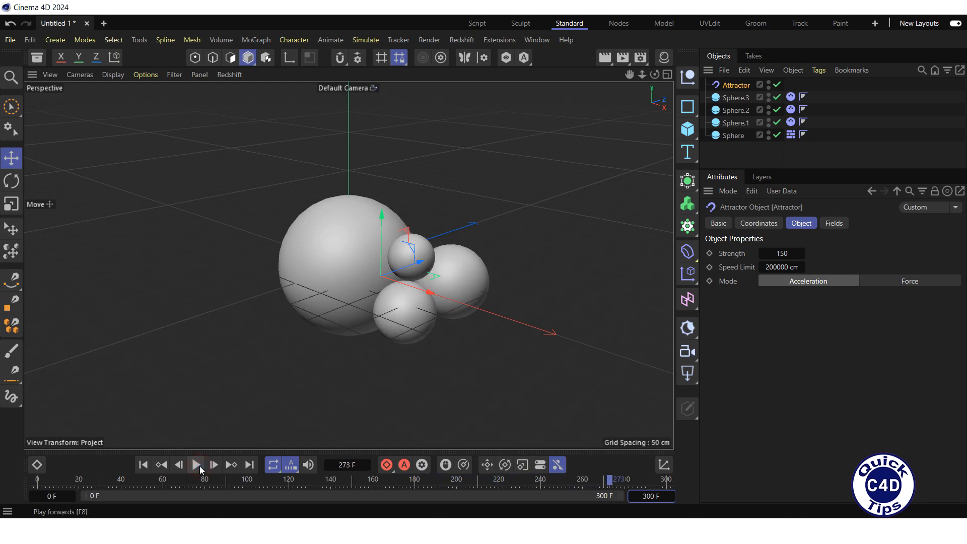
left_click(143, 464)
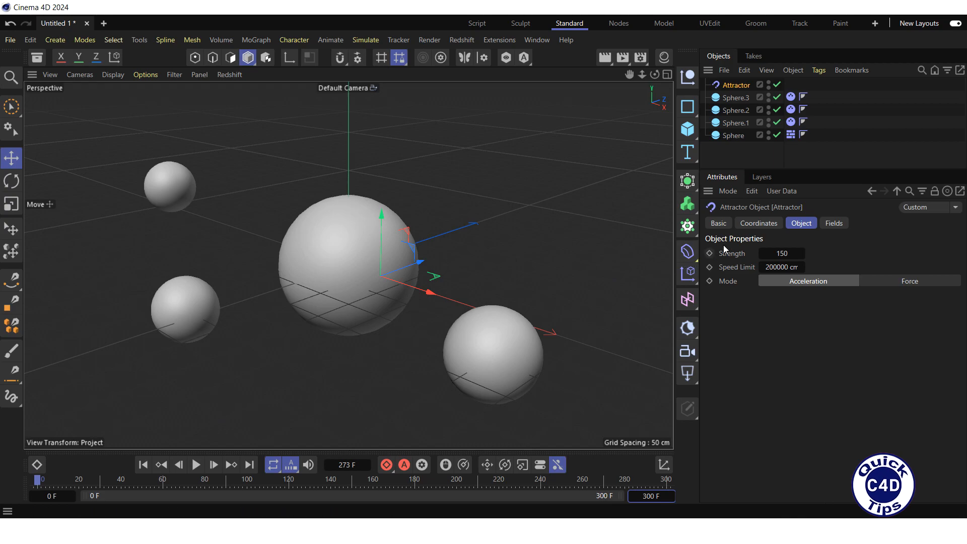
- Reset the attractor's X position to 0 cm
left_click(755, 225)
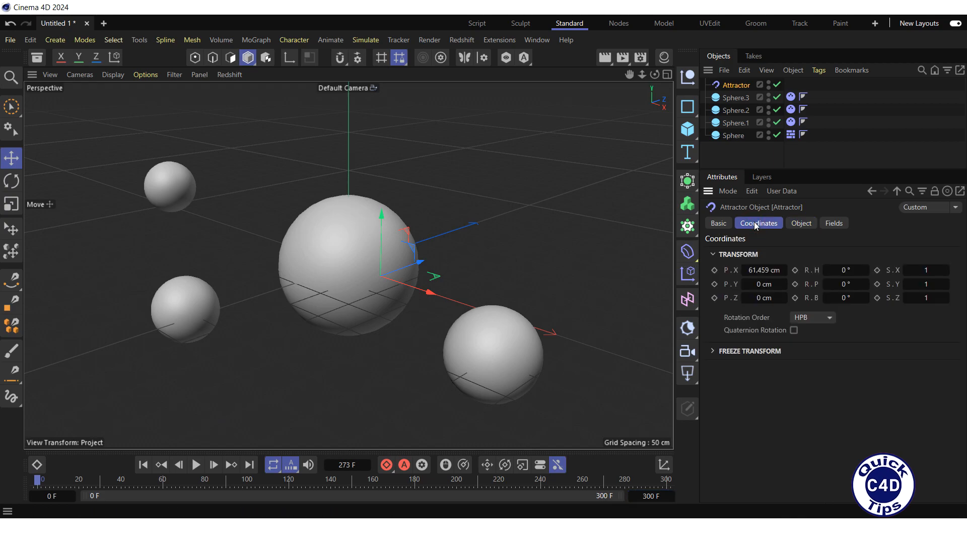
right_click(743, 270)
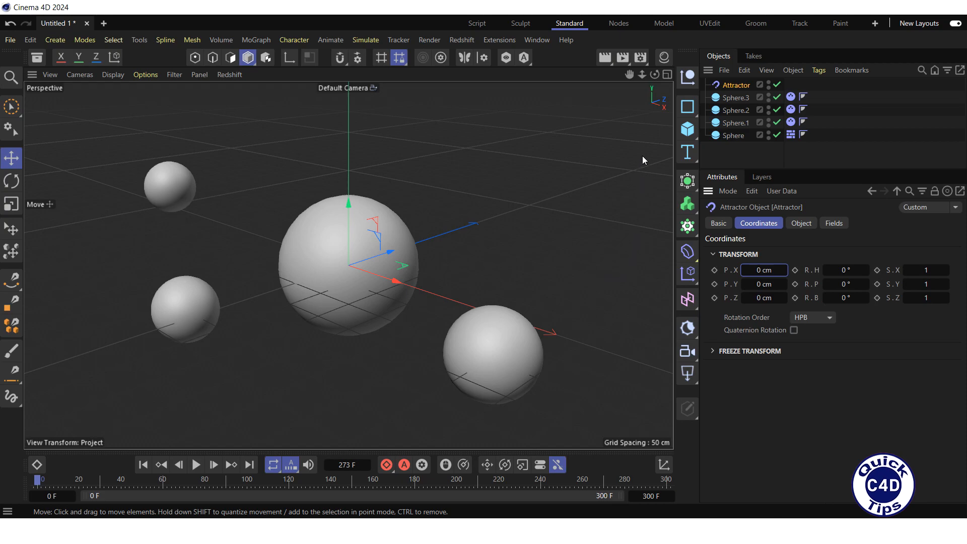
- Make the Attractor a child of the large Sphere and record a keyframe for the sphere at frame 0
left_click_drag(642, 74, 634, 107)
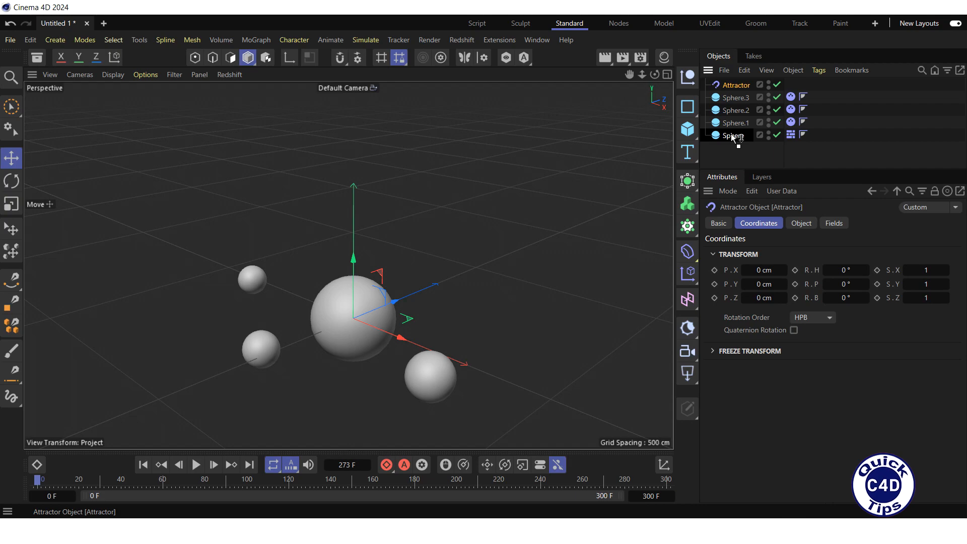
left_click_drag(731, 134, 731, 135)
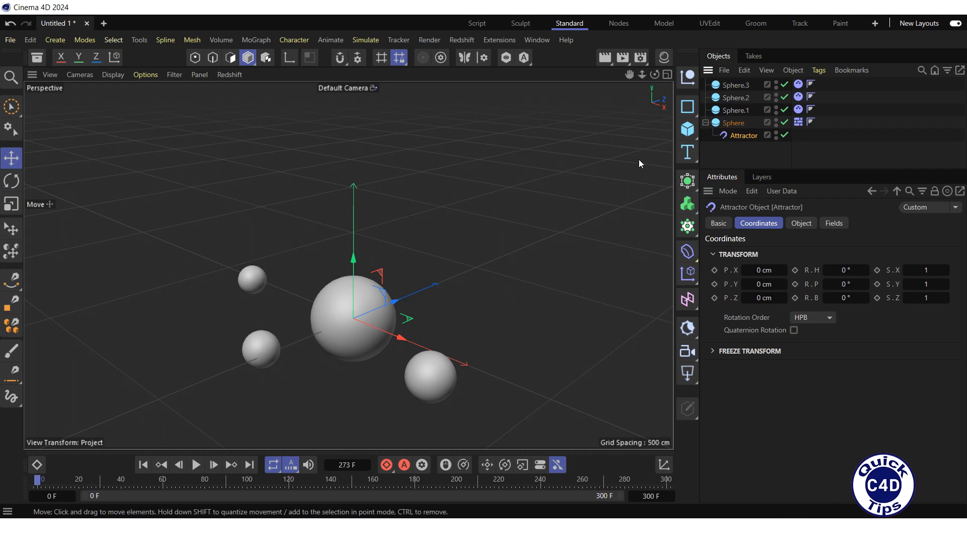
left_click(733, 126)
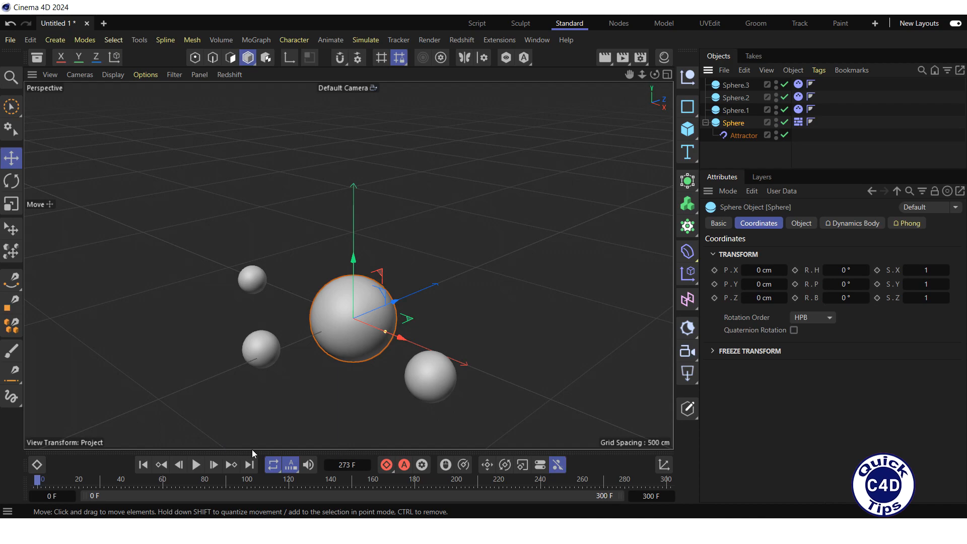
left_click(386, 465)
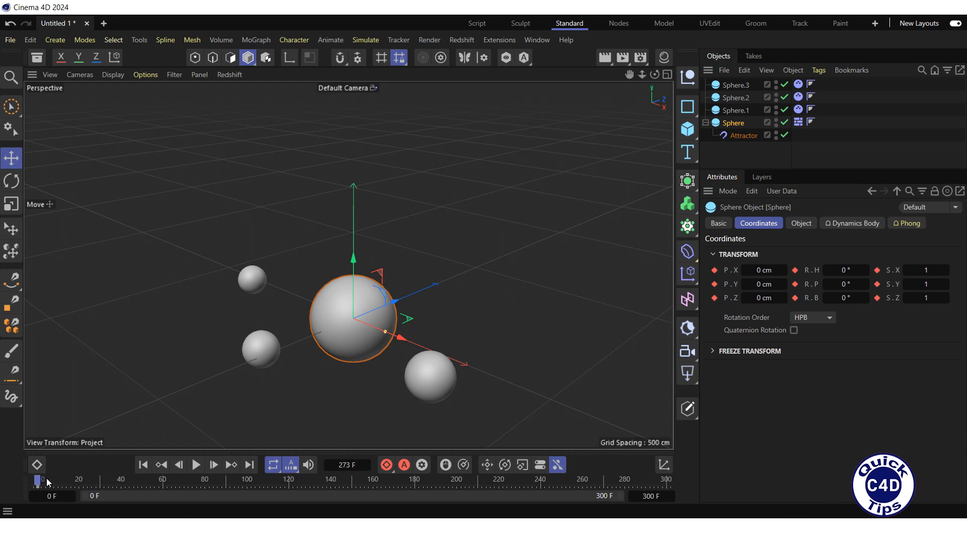
- At frame 150, raise the large sphere about 279 cm along the Y axis and record a keyframe
left_click_drag(37, 480, 192, 481)
left_click_drag(346, 487, 354, 478)
left_click_drag(354, 282, 354, 163)
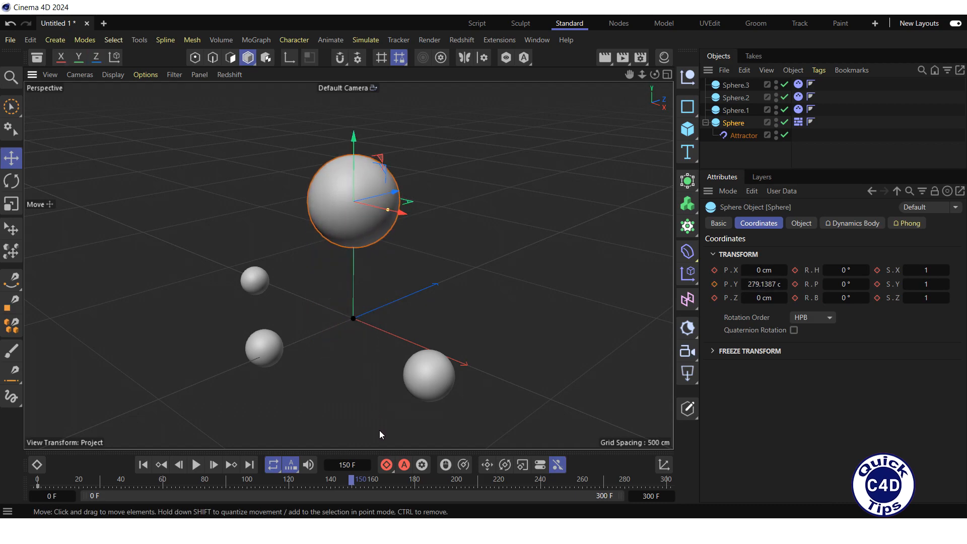
left_click(386, 464)
- Play the simulation from the first frame to examine how the small spheres follow the rising sphere, and return to the start
left_click(143, 465)
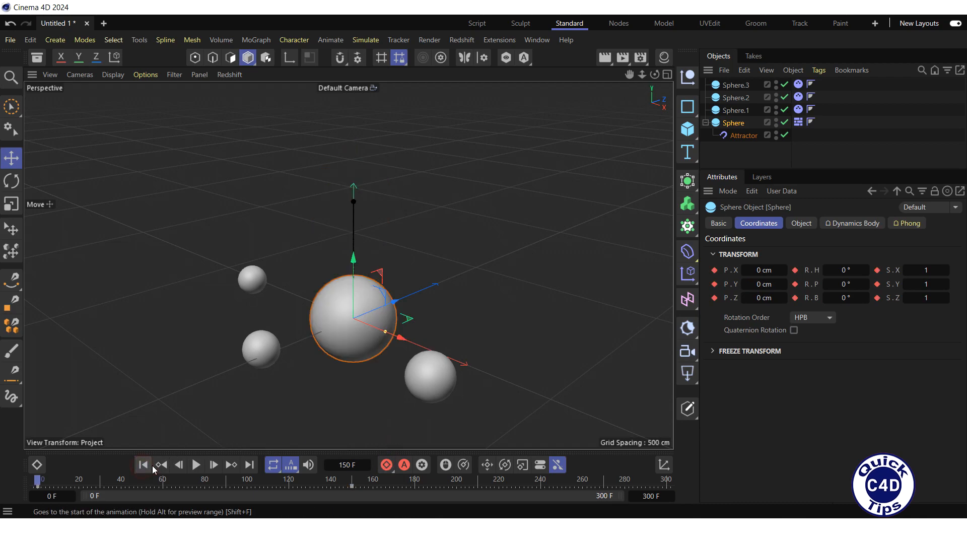
left_click(196, 464)
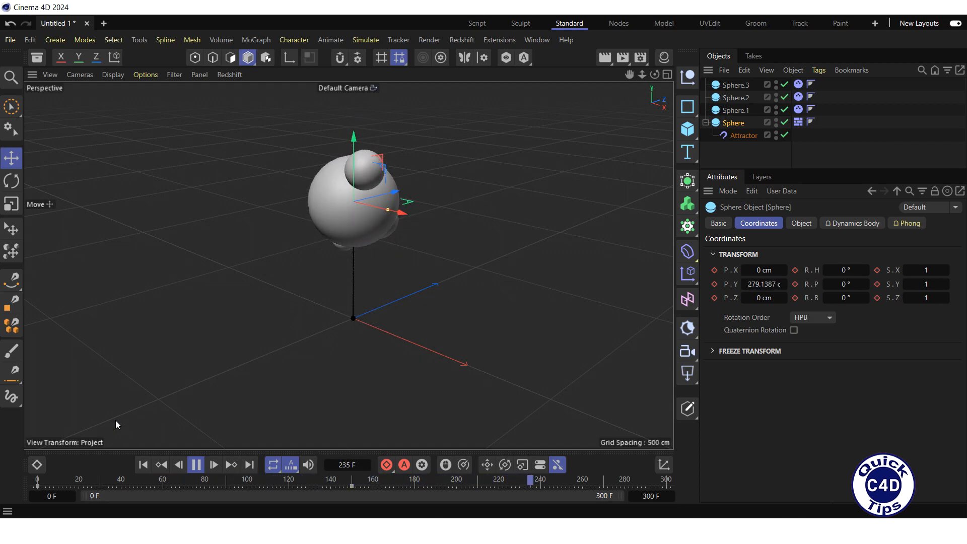
left_click(197, 465)
left_click(144, 465)
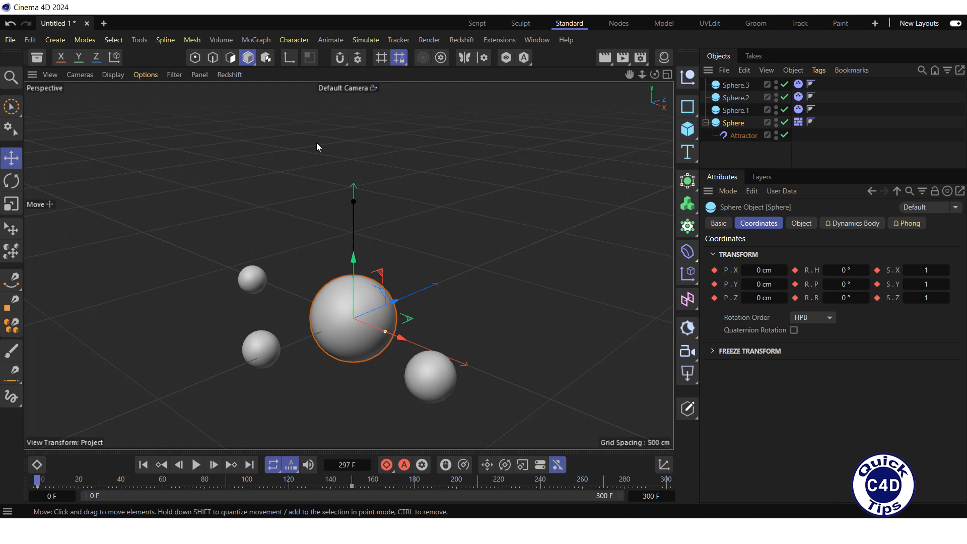
- Add a Field Force object with a strength of 2000 and hide it in the viewport
left_click(363, 39)
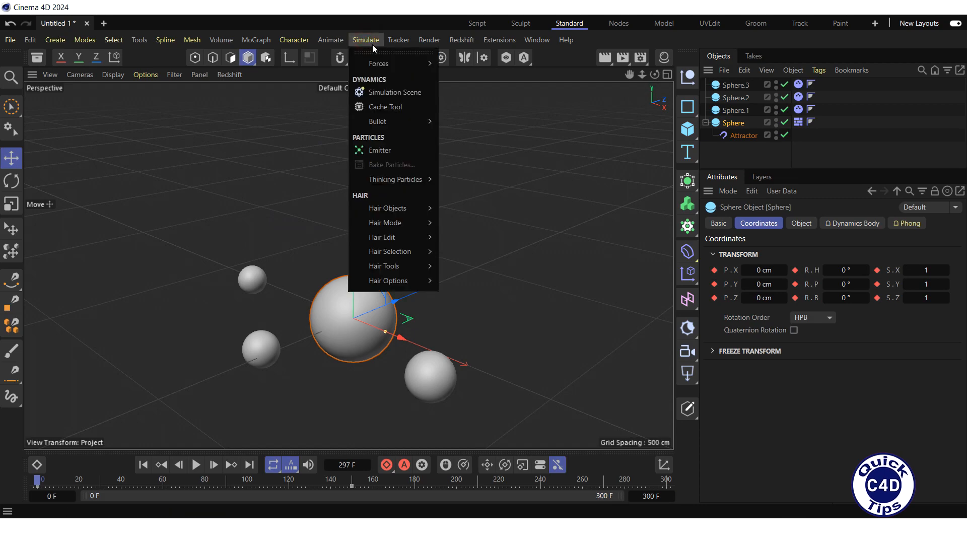
mouse_move(388, 61)
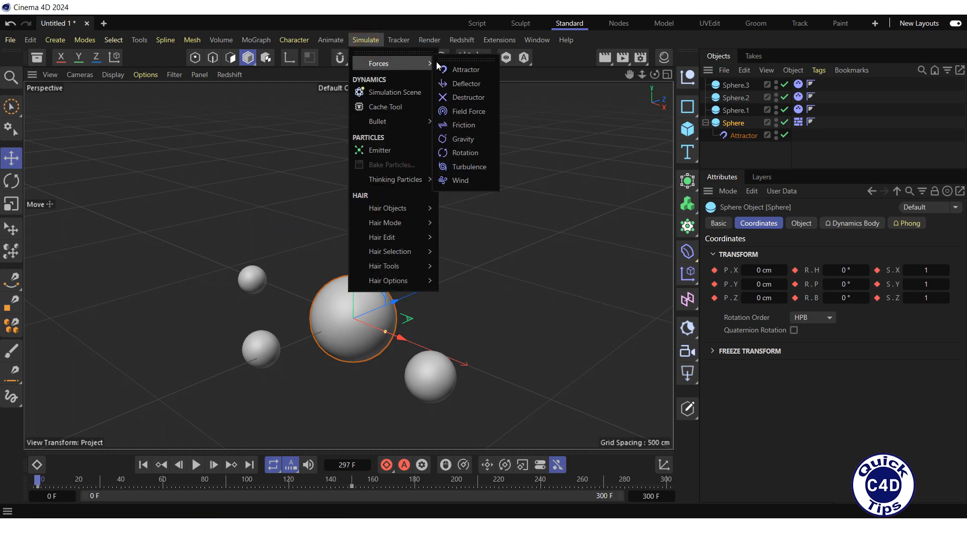
left_click(465, 112)
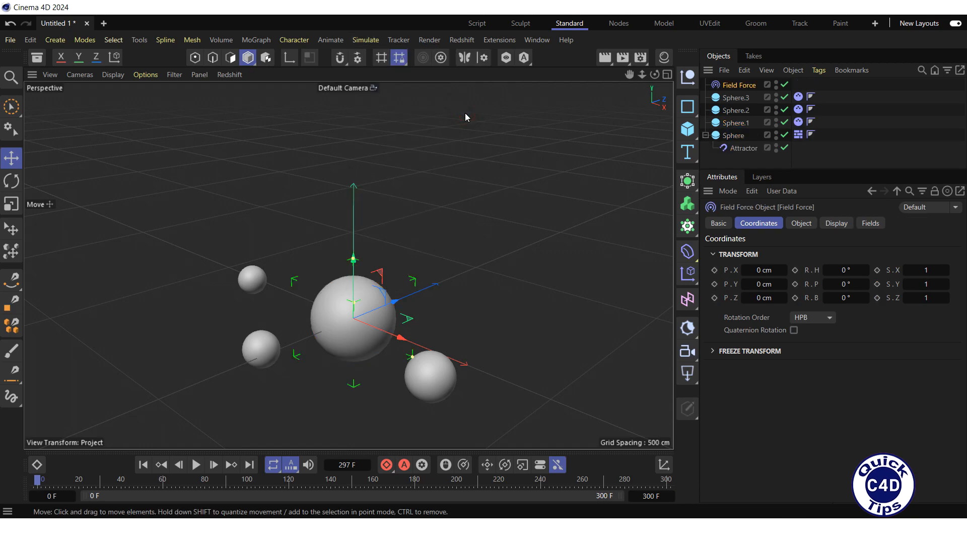
left_click(800, 224)
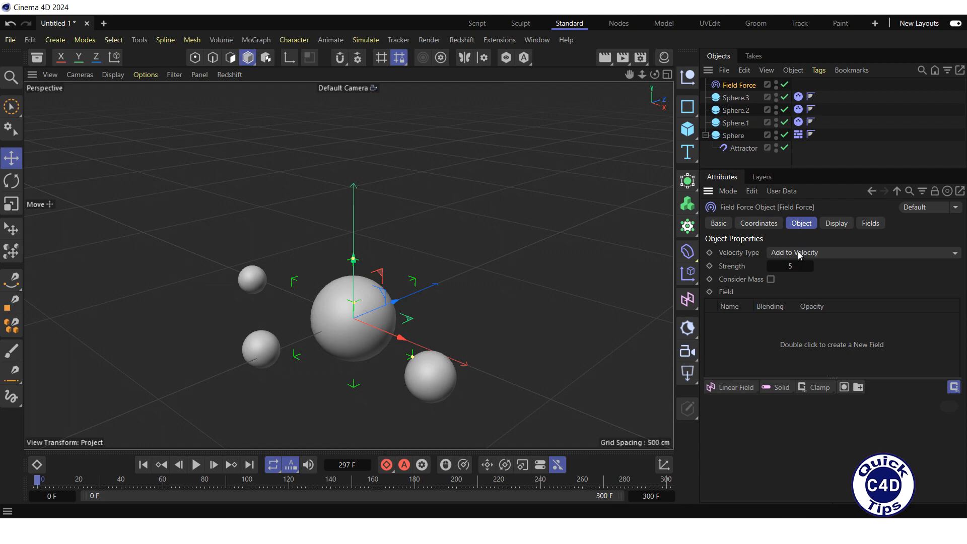
left_click(791, 267)
type("2000")
key("Return")
left_click(776, 82)
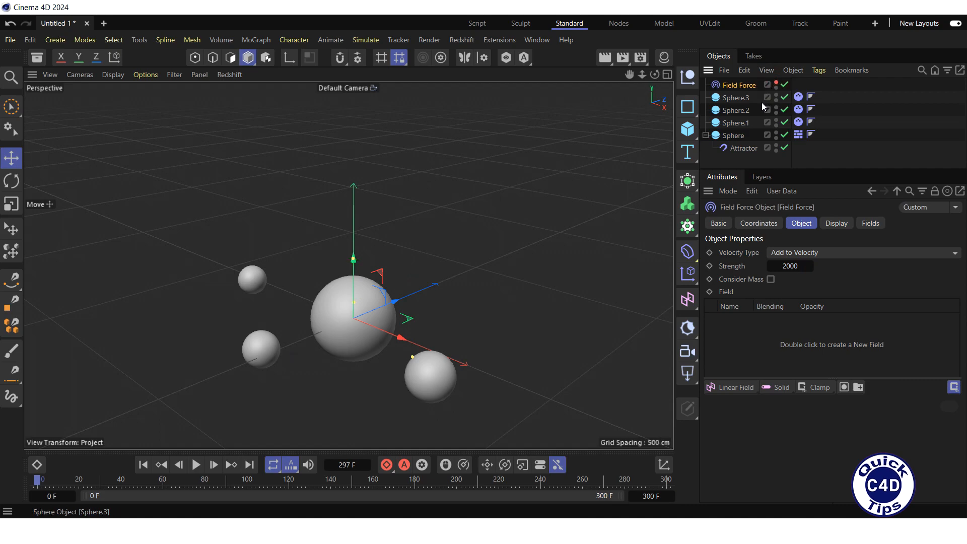
- Add a Spherical Field of size 200 cm to the Field Force and make the Field Force a child of the large Sphere
left_click(732, 386)
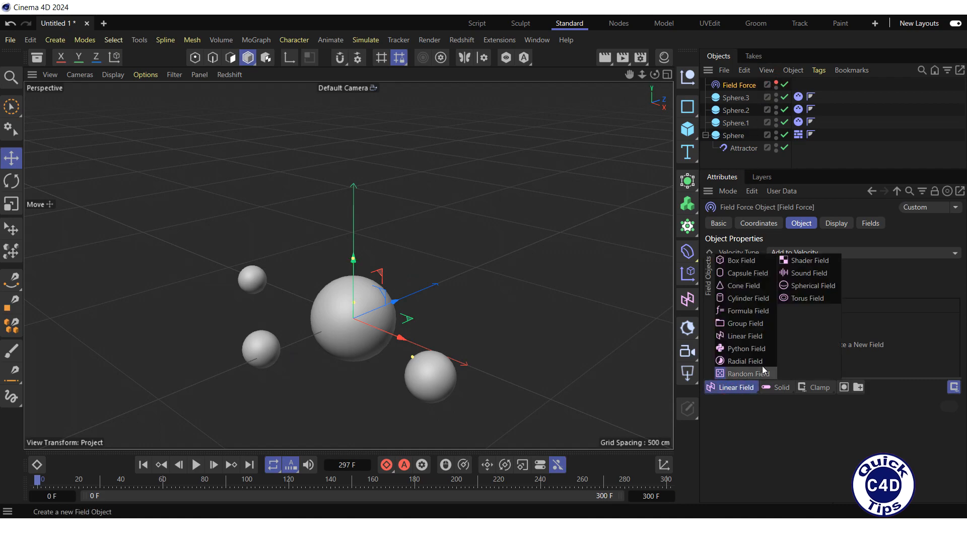
left_click(801, 287)
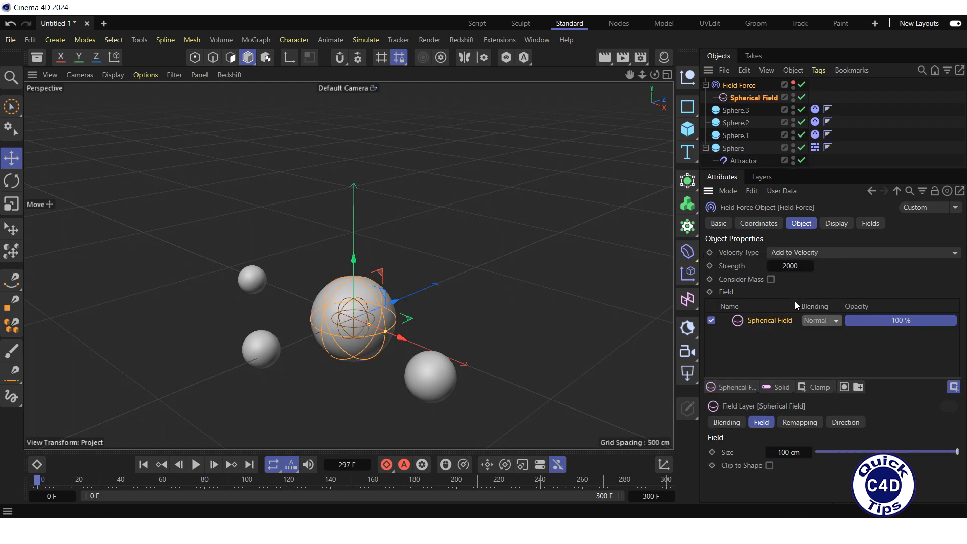
left_click(762, 423)
left_click(784, 452)
type("200")
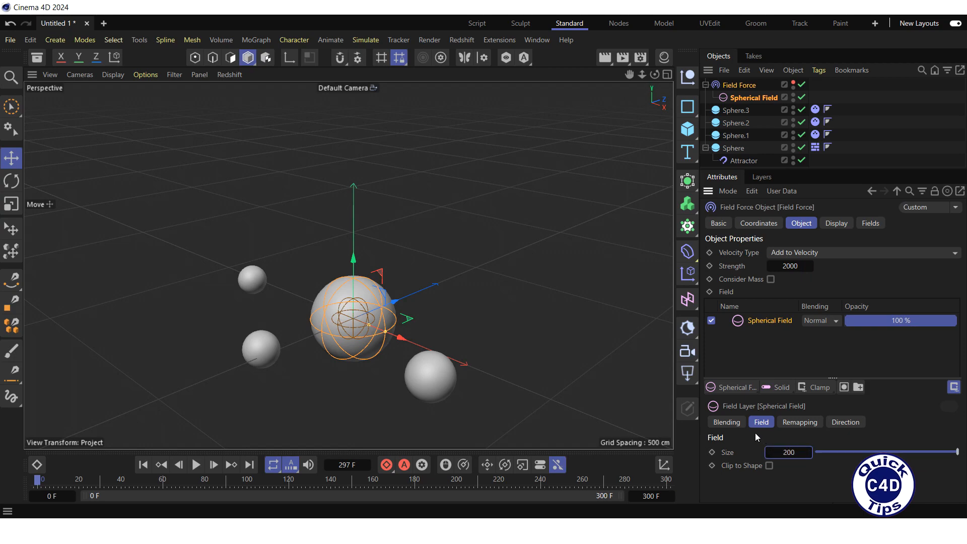
key("Return")
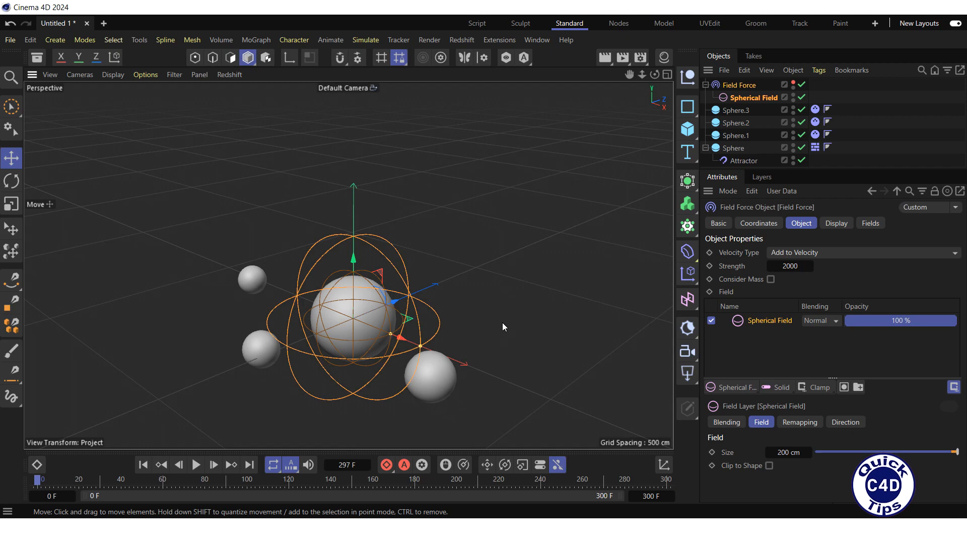
left_click(840, 424)
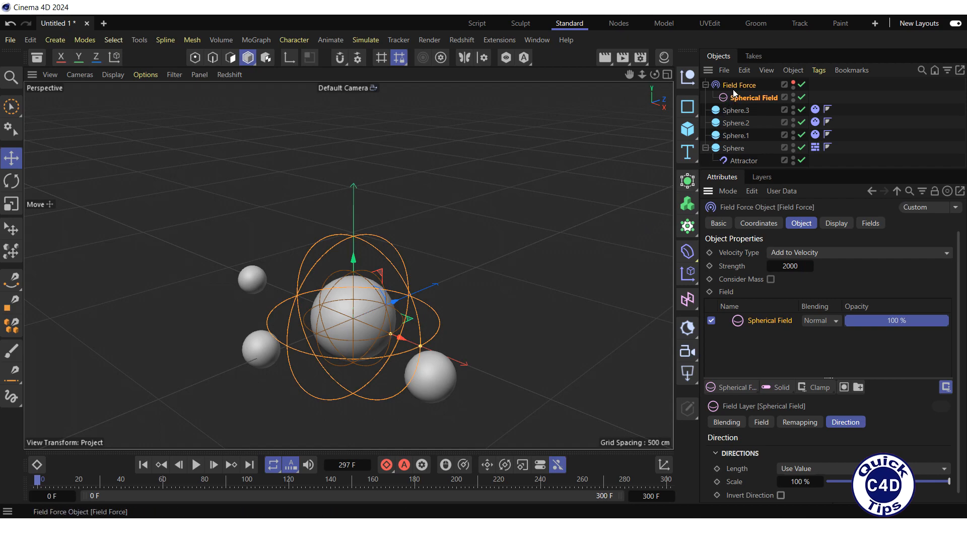
left_click_drag(736, 86, 743, 164)
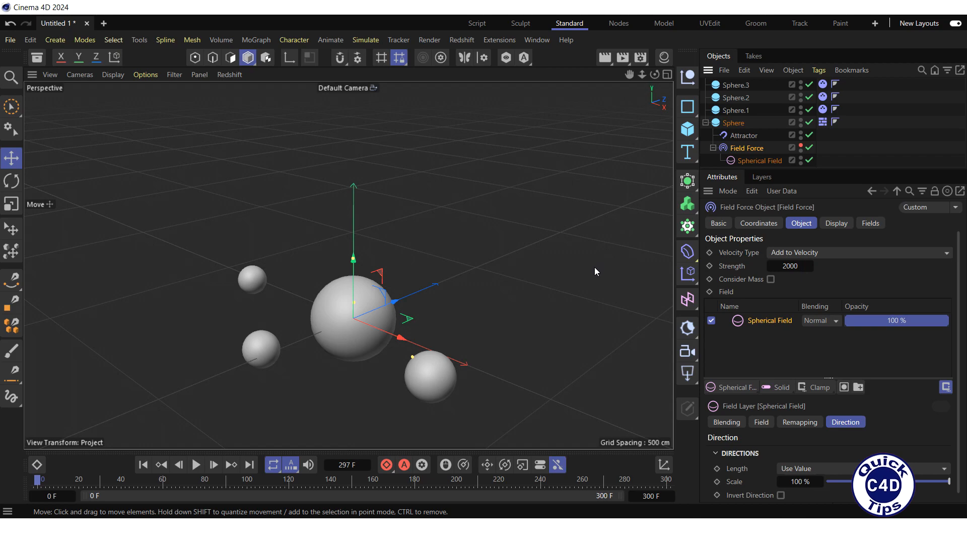
- Play the simulation to check the effect of the Field Force on the small spheres, and return to the first frame
left_click(196, 464)
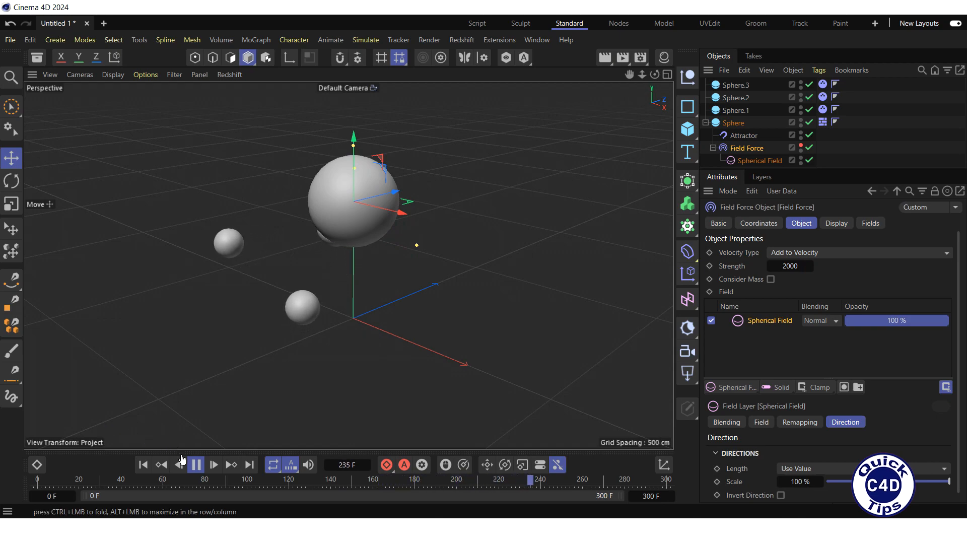
left_click(196, 468)
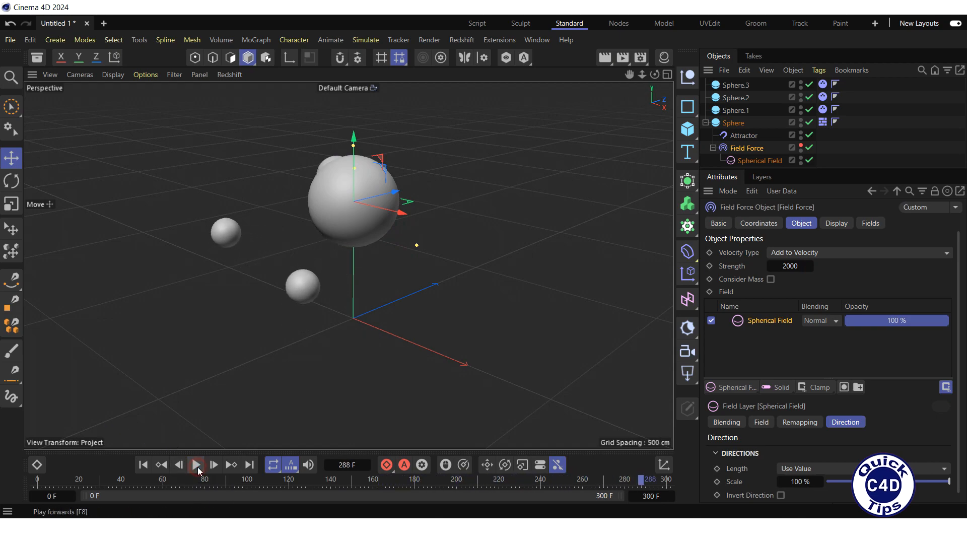
left_click(151, 466)
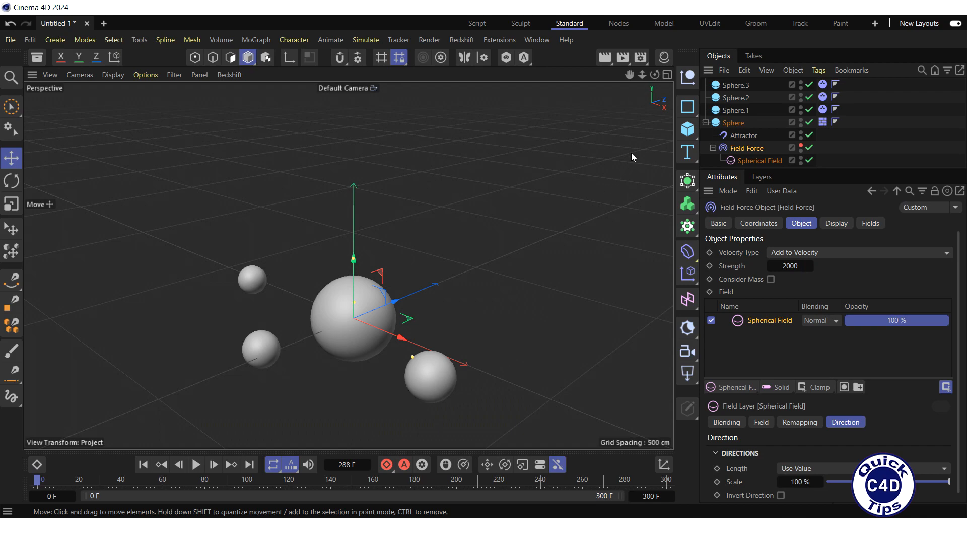
- Create a blue material with RGB 0, 0, 255 and assign it to the large Sphere
left_click(664, 58)
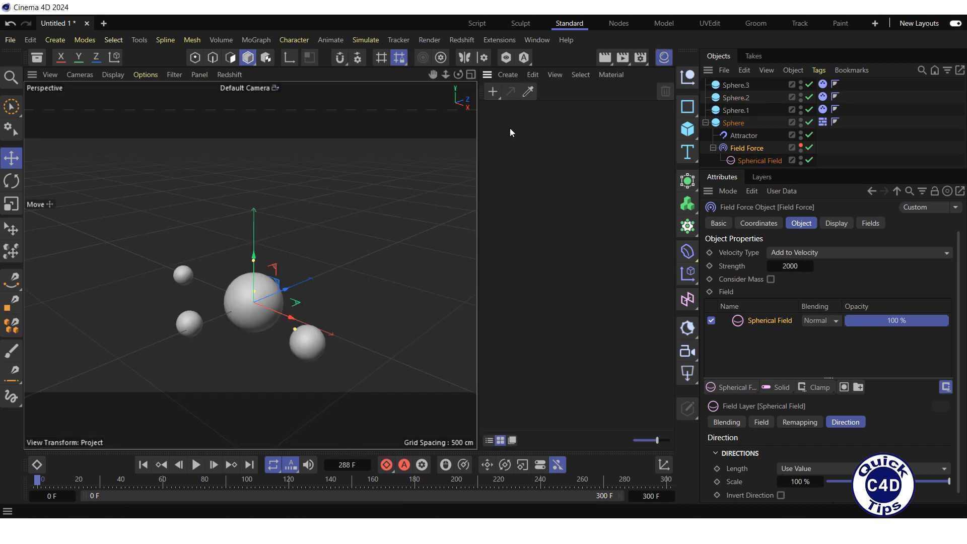
left_click(494, 92)
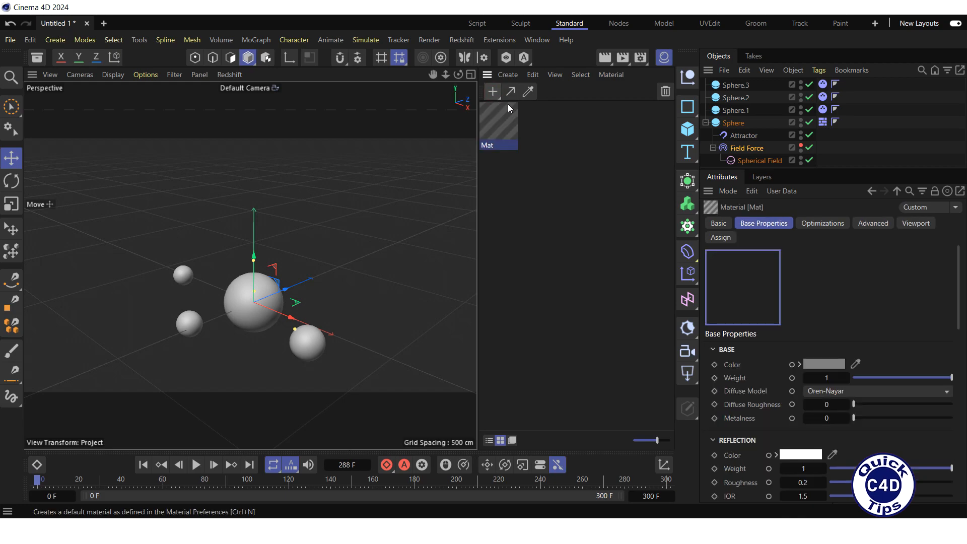
left_click(824, 363)
left_click_drag(860, 427, 951, 455)
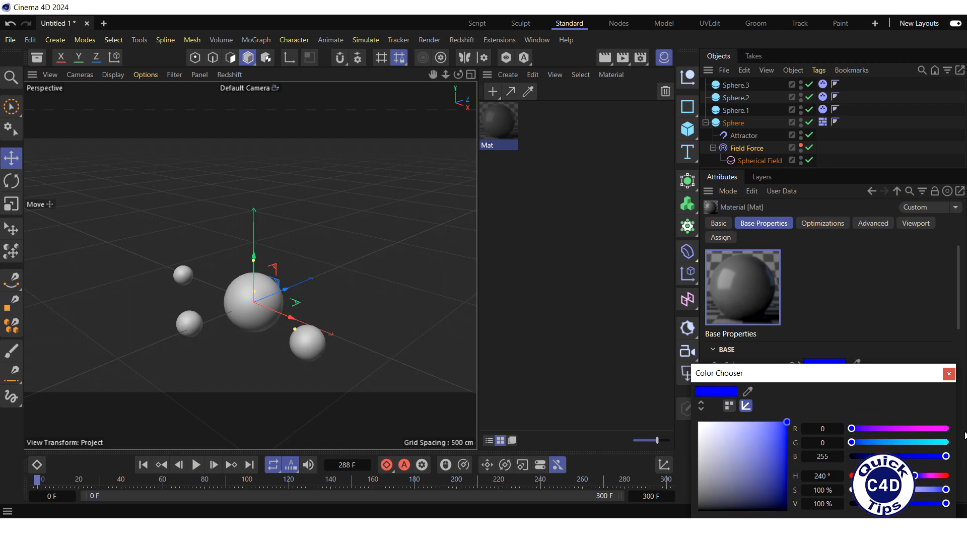
left_click(949, 375)
left_click_drag(500, 123, 733, 127)
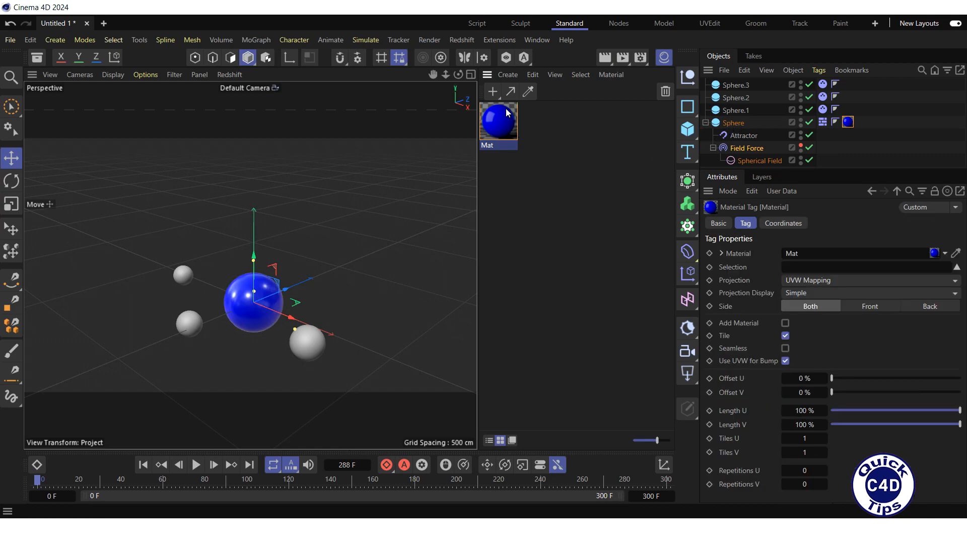
- Create a second material in red and assign it to Sphere.1, Sphere.2 and Sphere.3
left_click(492, 91)
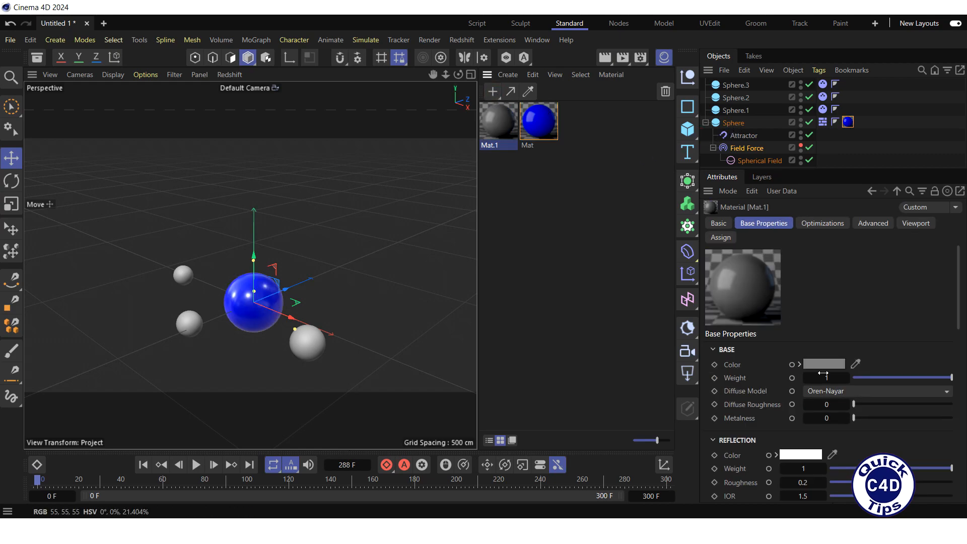
left_click(823, 366)
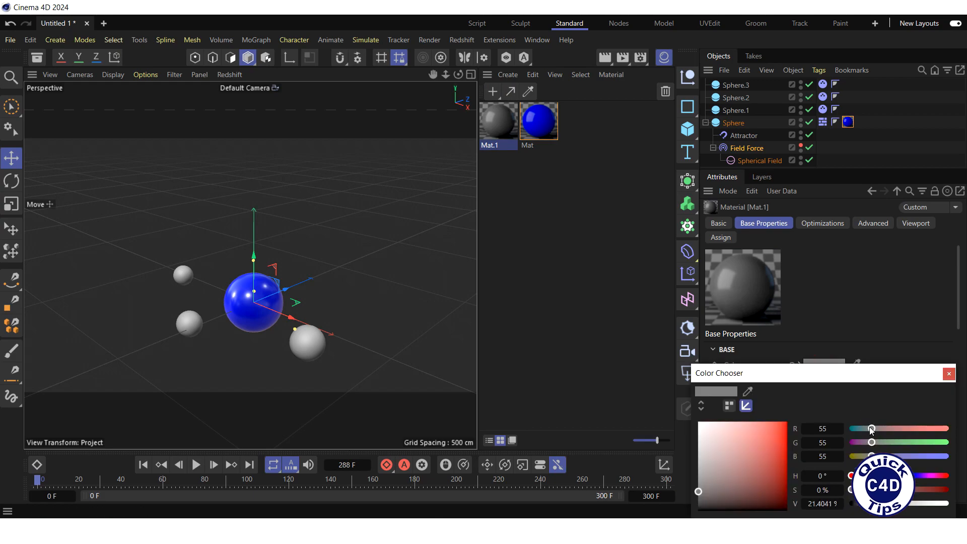
left_click_drag(871, 429, 946, 429)
left_click_drag(871, 442, 851, 455)
left_click(948, 373)
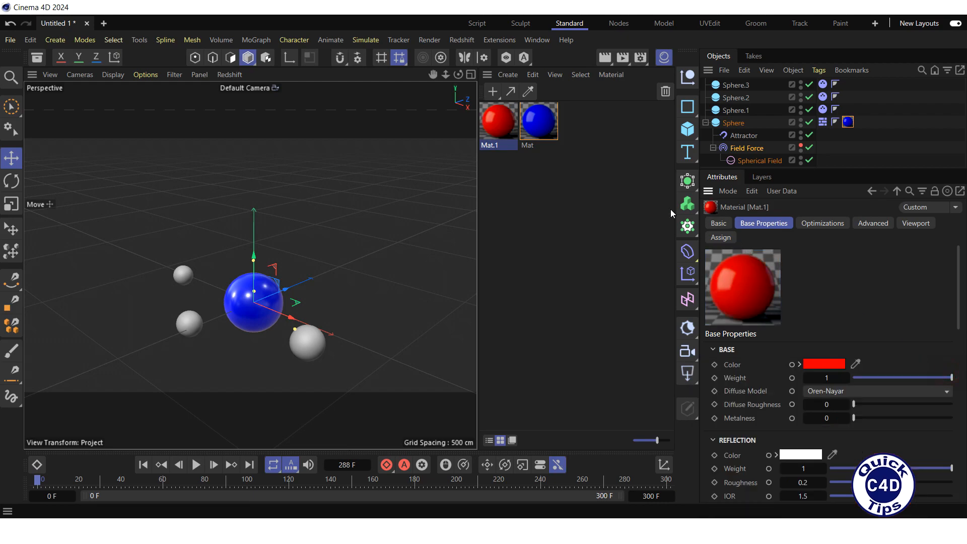
left_click_drag(518, 125, 733, 112)
left_click_drag(846, 98, 845, 85, "ctrl")
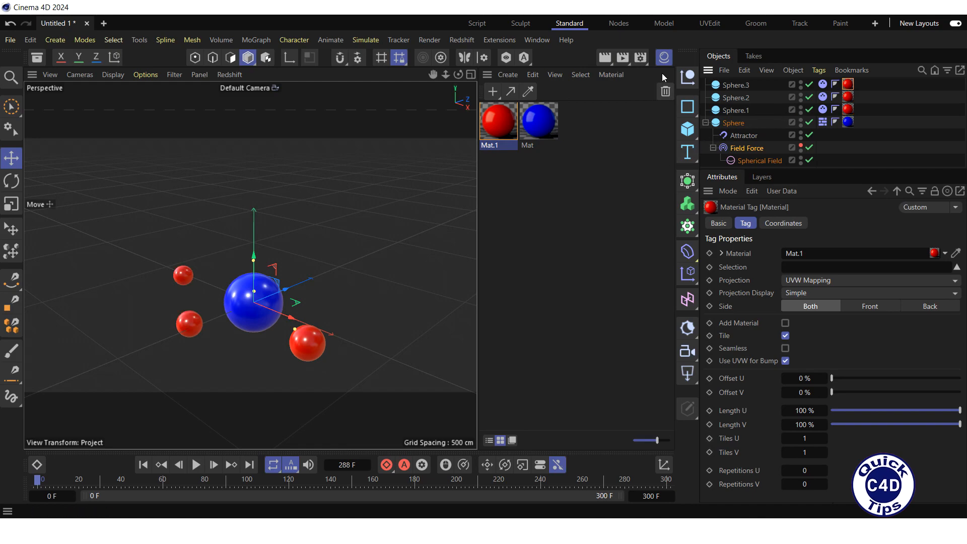
left_click(664, 57)
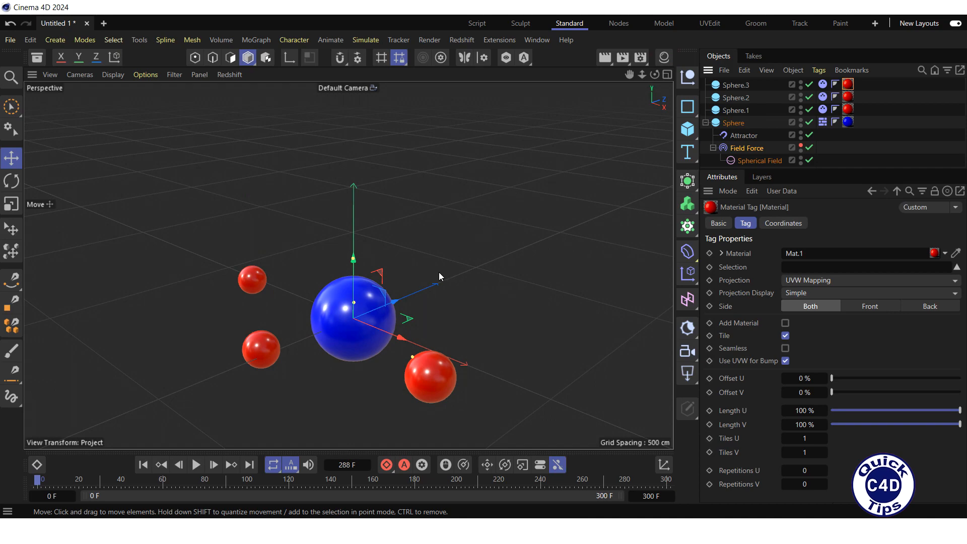
- Play the simulation with the coloured spheres to view their motion
left_click(196, 464)
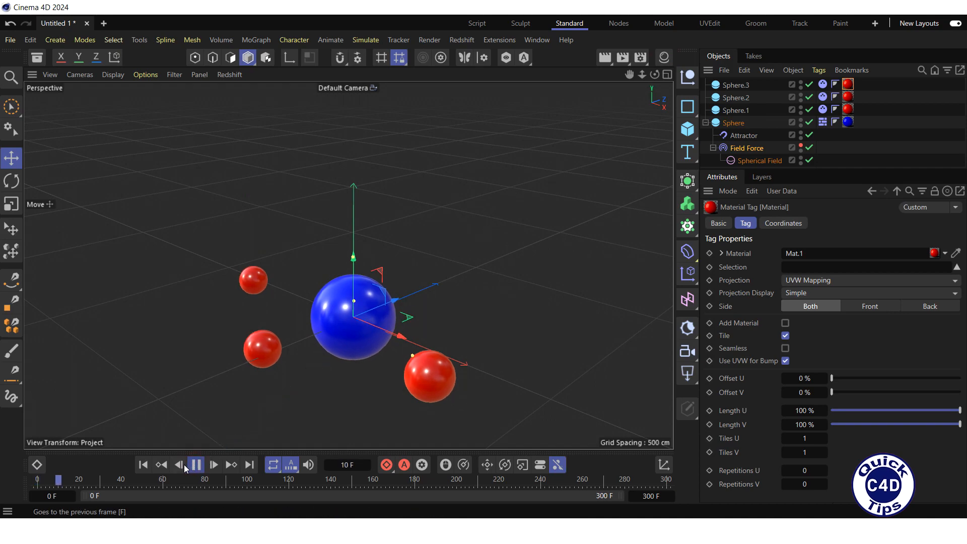